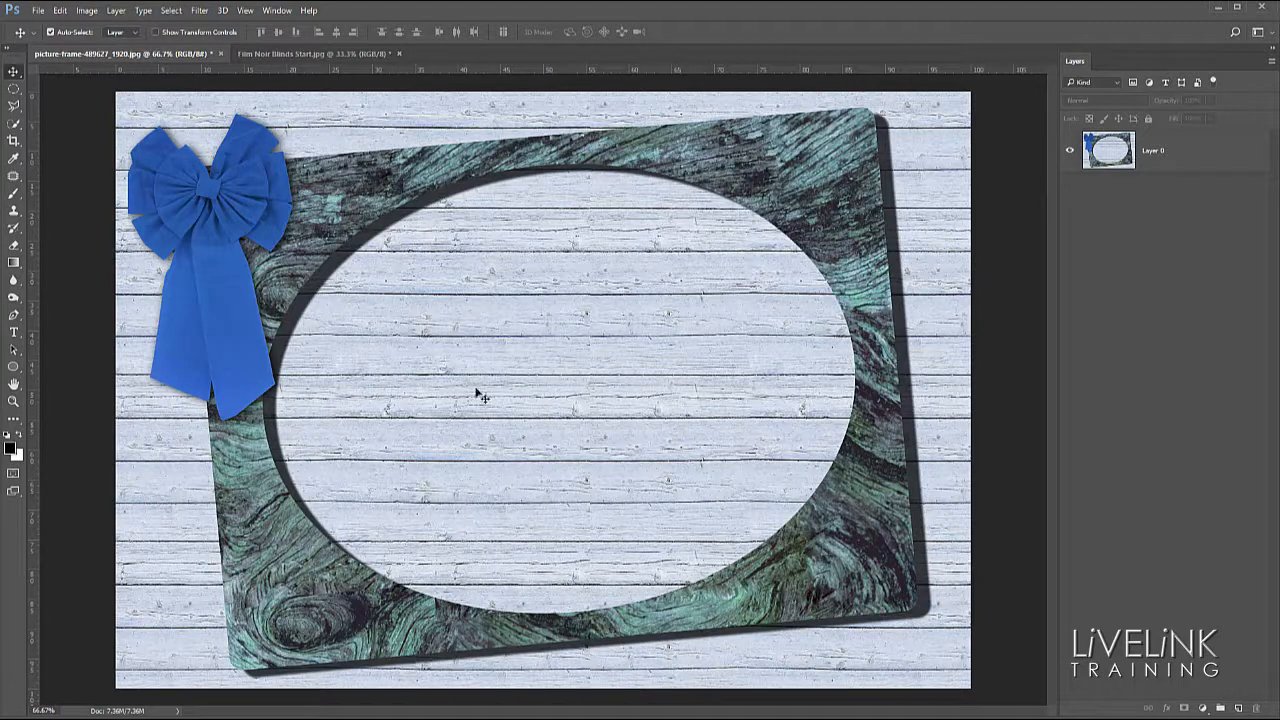
Draw a nearly circular selection inside the frame's oval opening in the picture-frame image with the Elliptical Marquee tool.
click(320, 55)
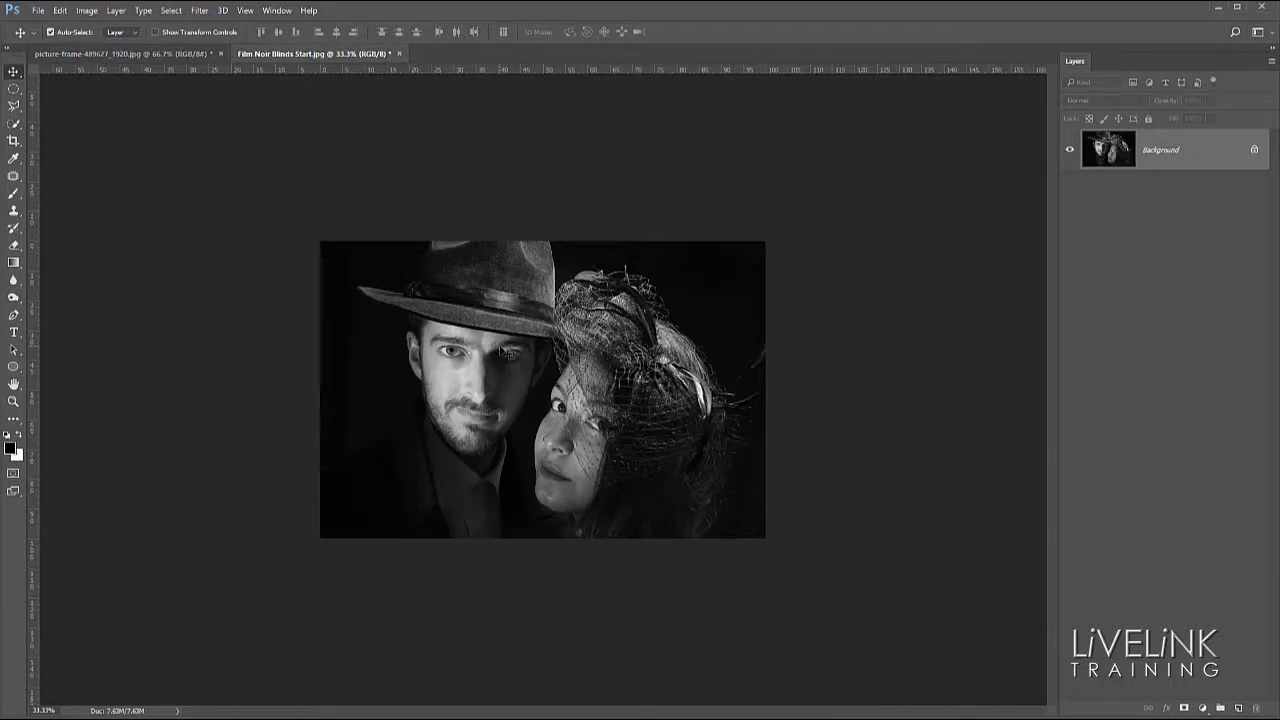
click(165, 55)
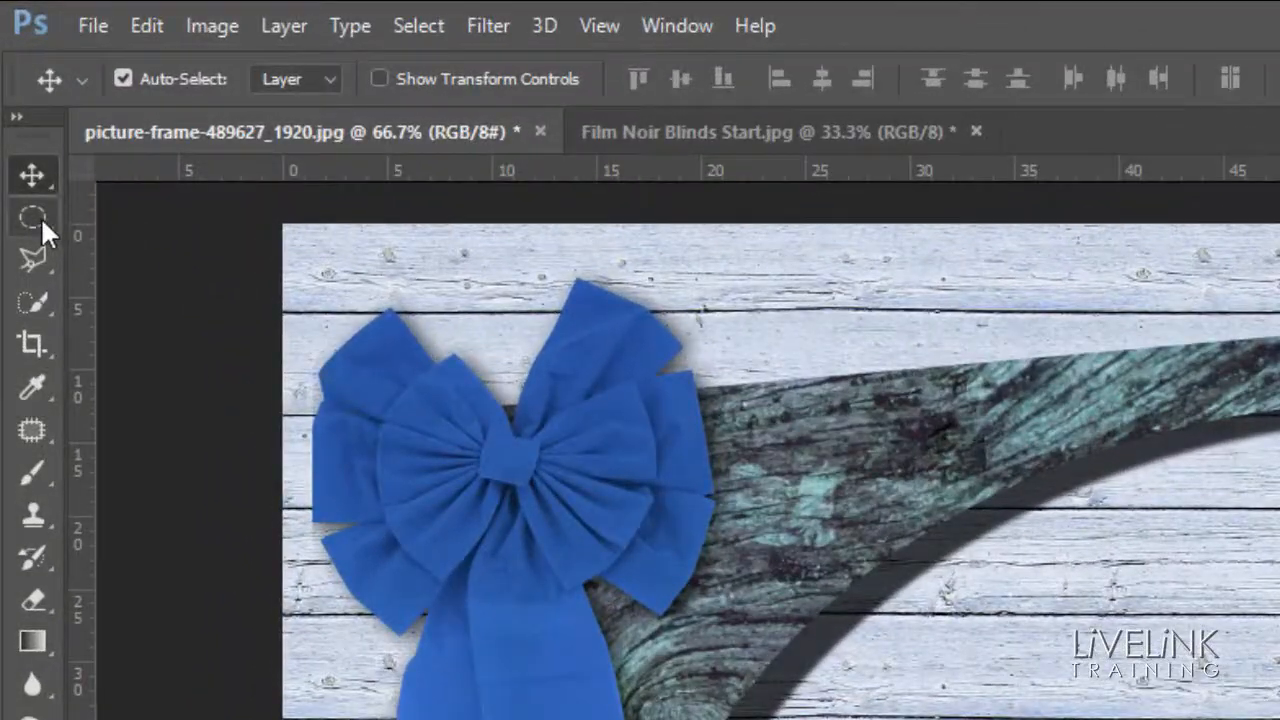
click(40, 216)
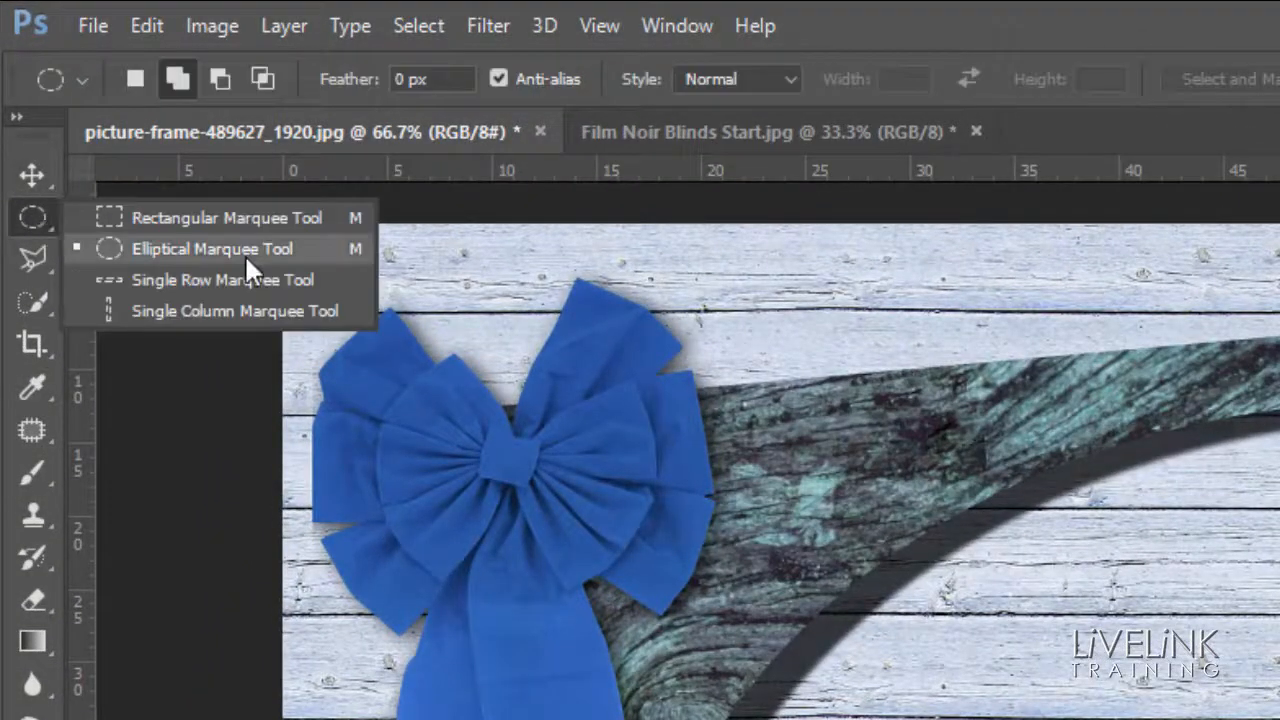
click(244, 253)
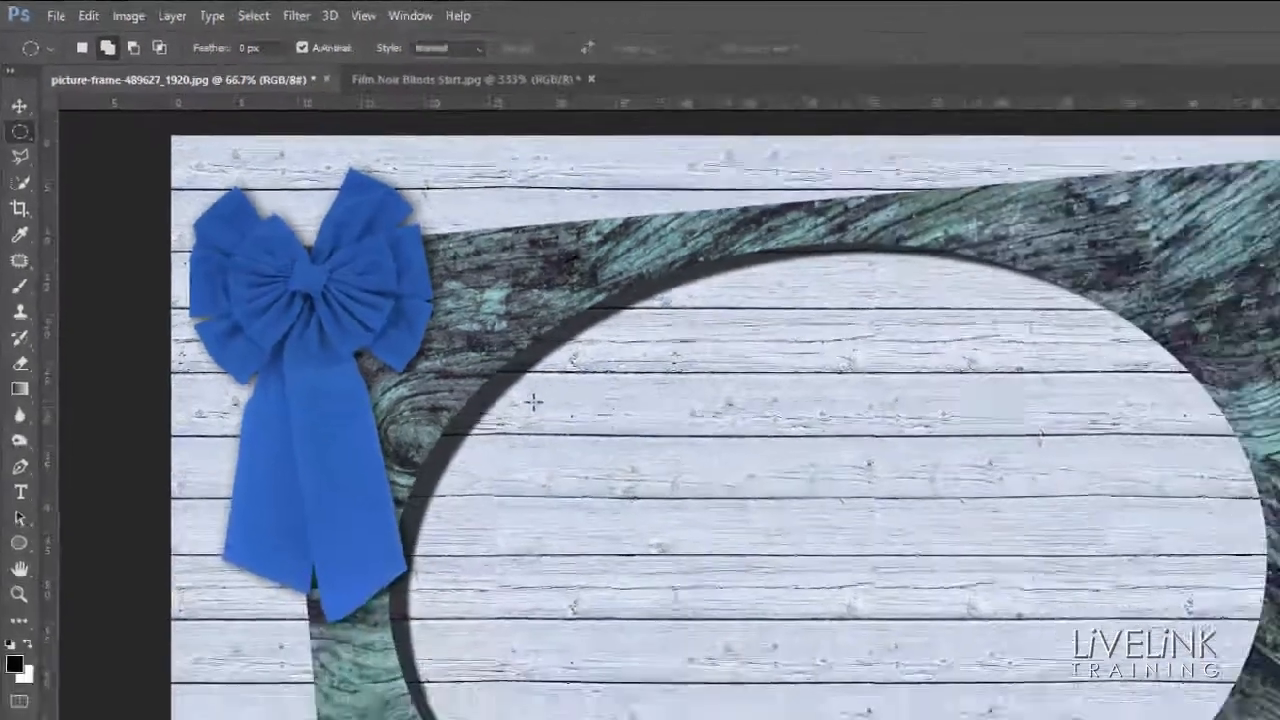
drag(385, 278, 786, 606)
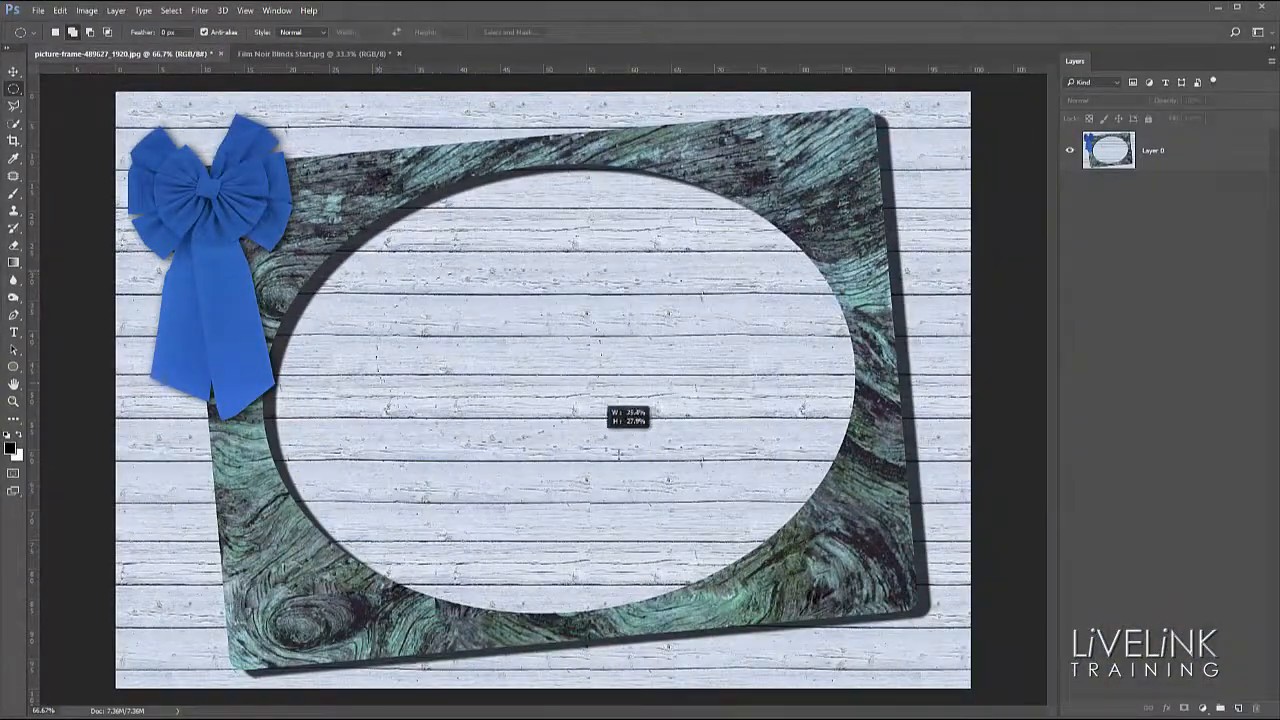
key(space)
key(space)
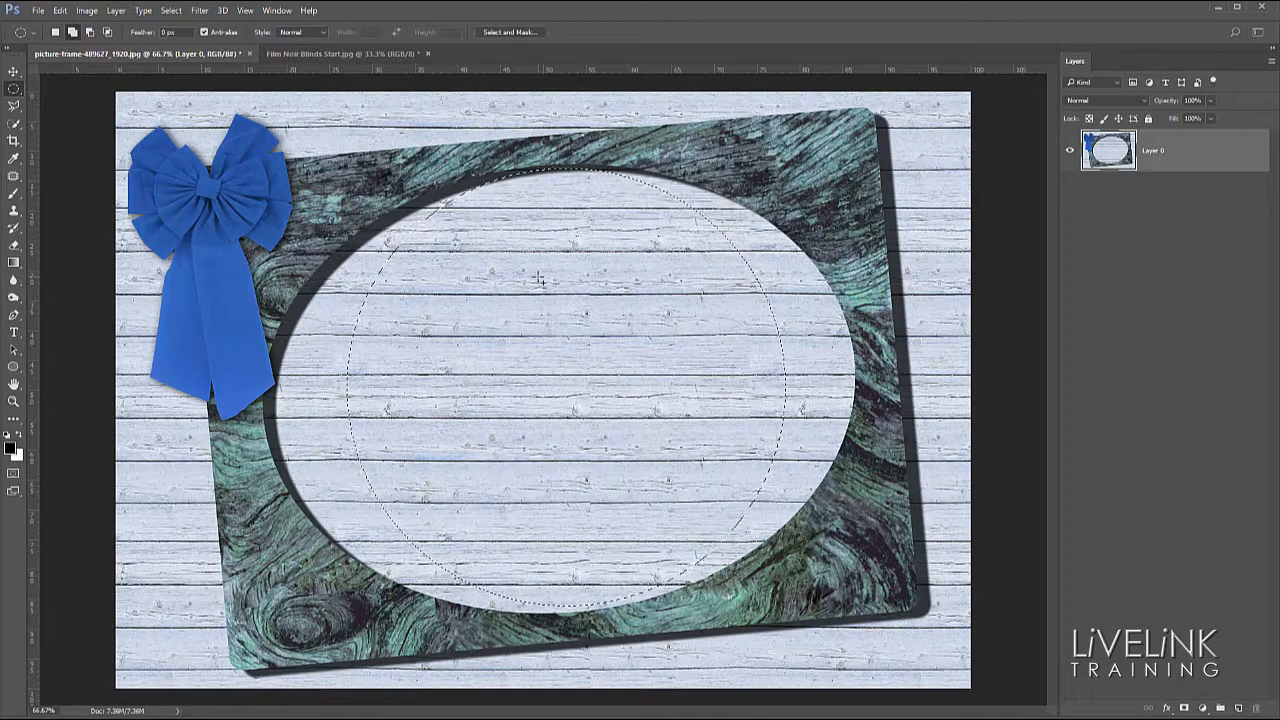
Try to resize the circular selection with Free Transform, cancel it and deselect.
key(ctrl+t)
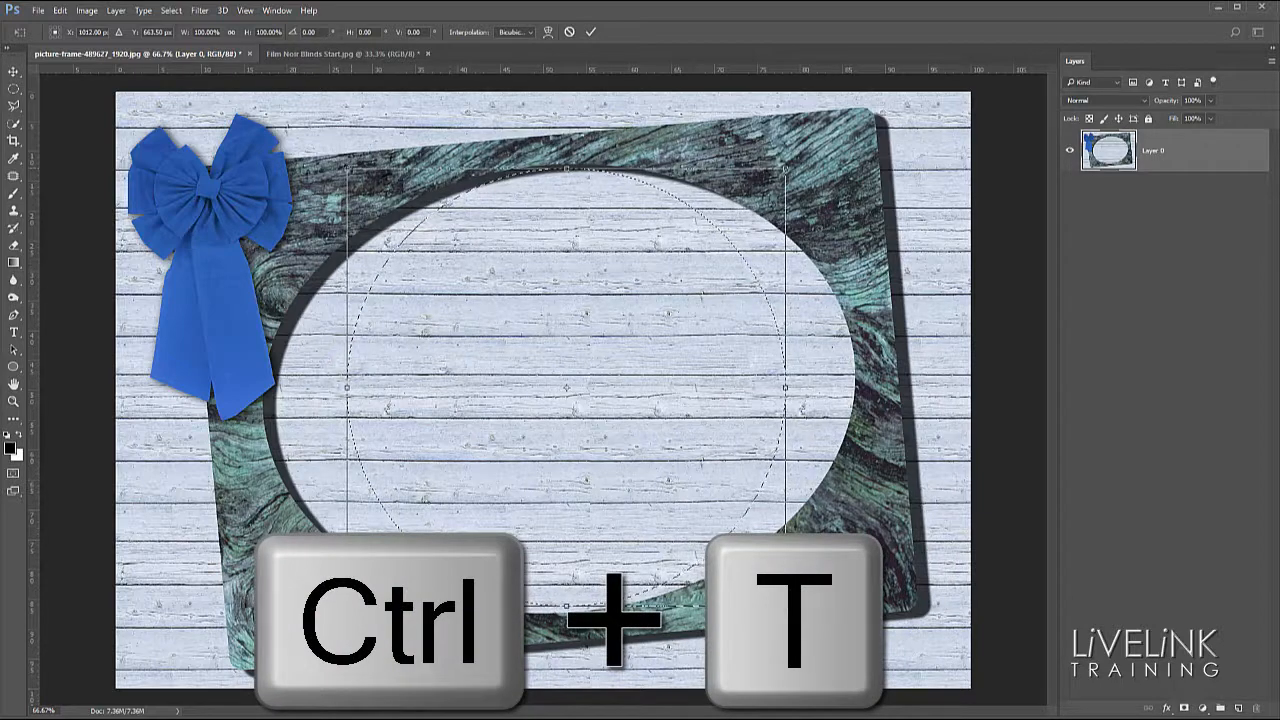
drag(347, 170, 395, 220)
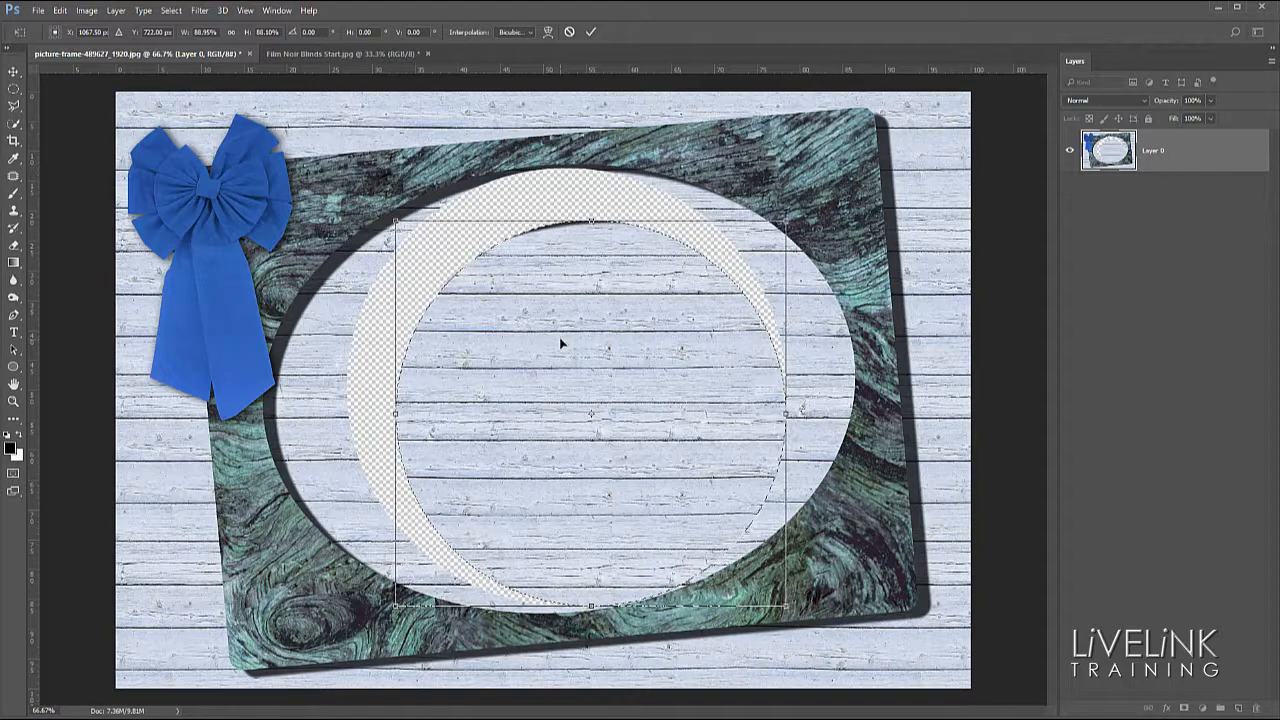
key(Escape)
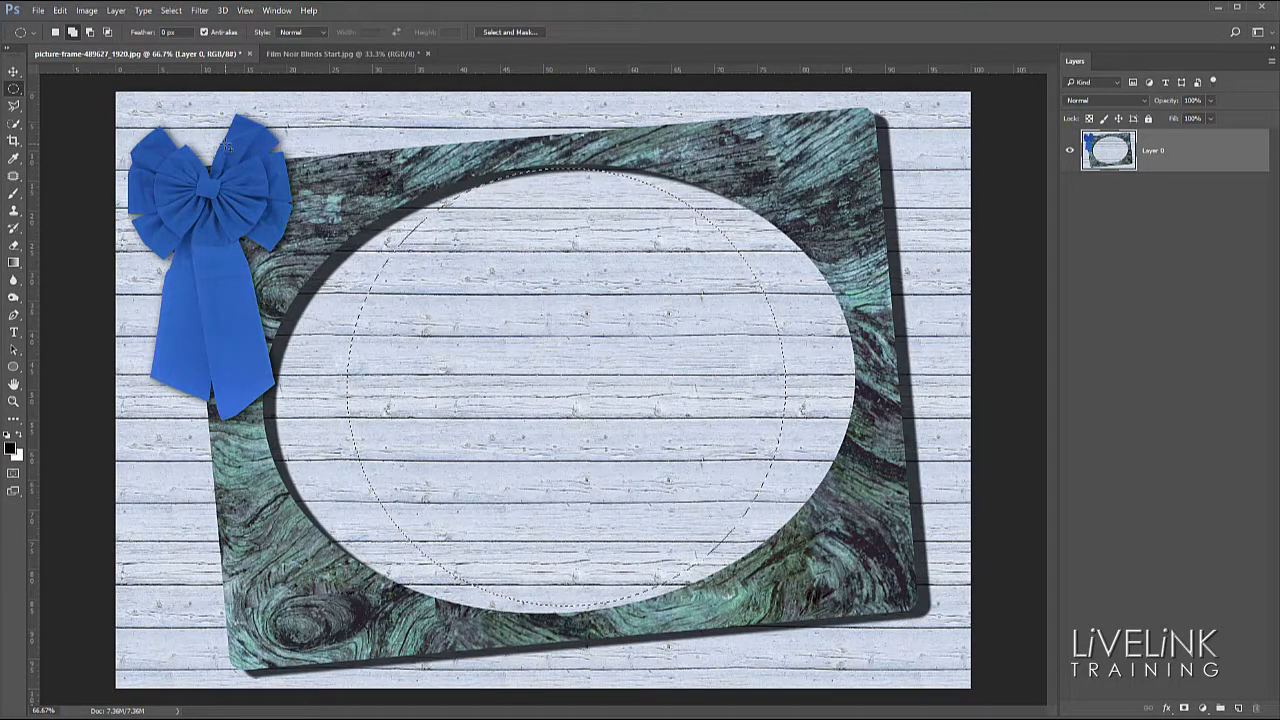
key(ctrl+d)
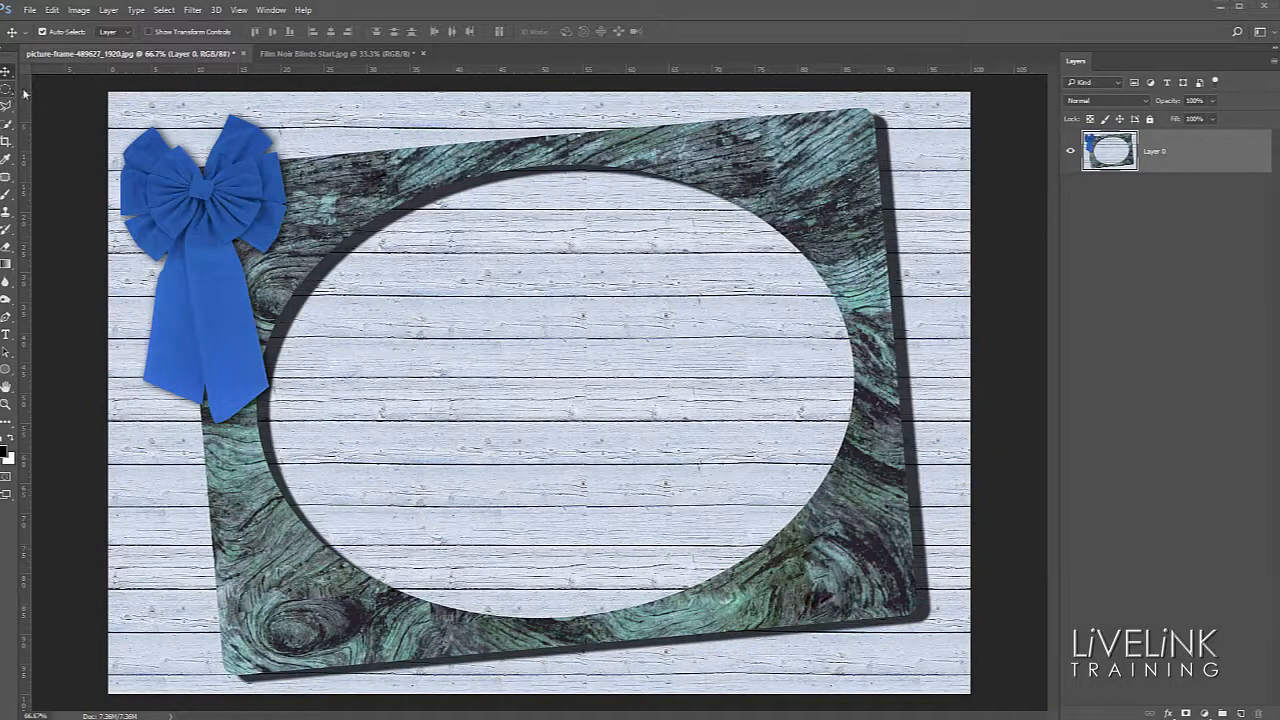
Draw a wide, flat elliptical selection across the middle of the frame's opening with the Elliptical Marquee tool.
drag(7, 88, 70, 110)
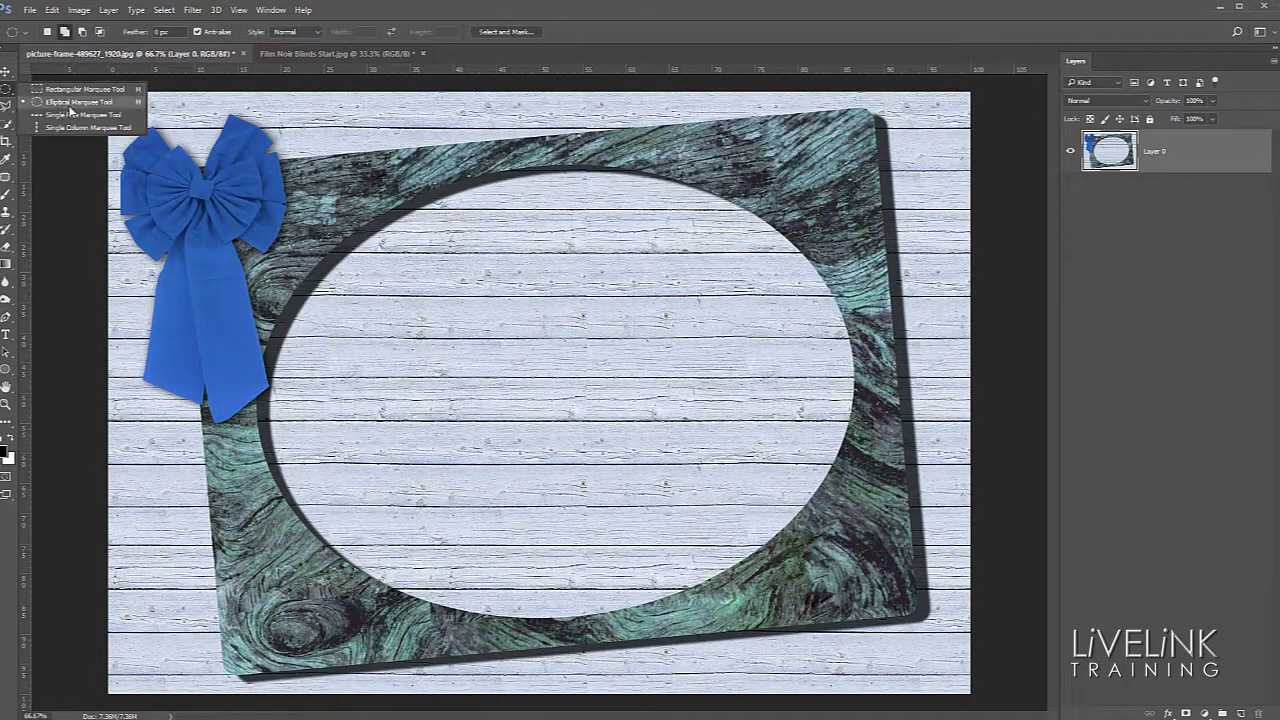
click(70, 104)
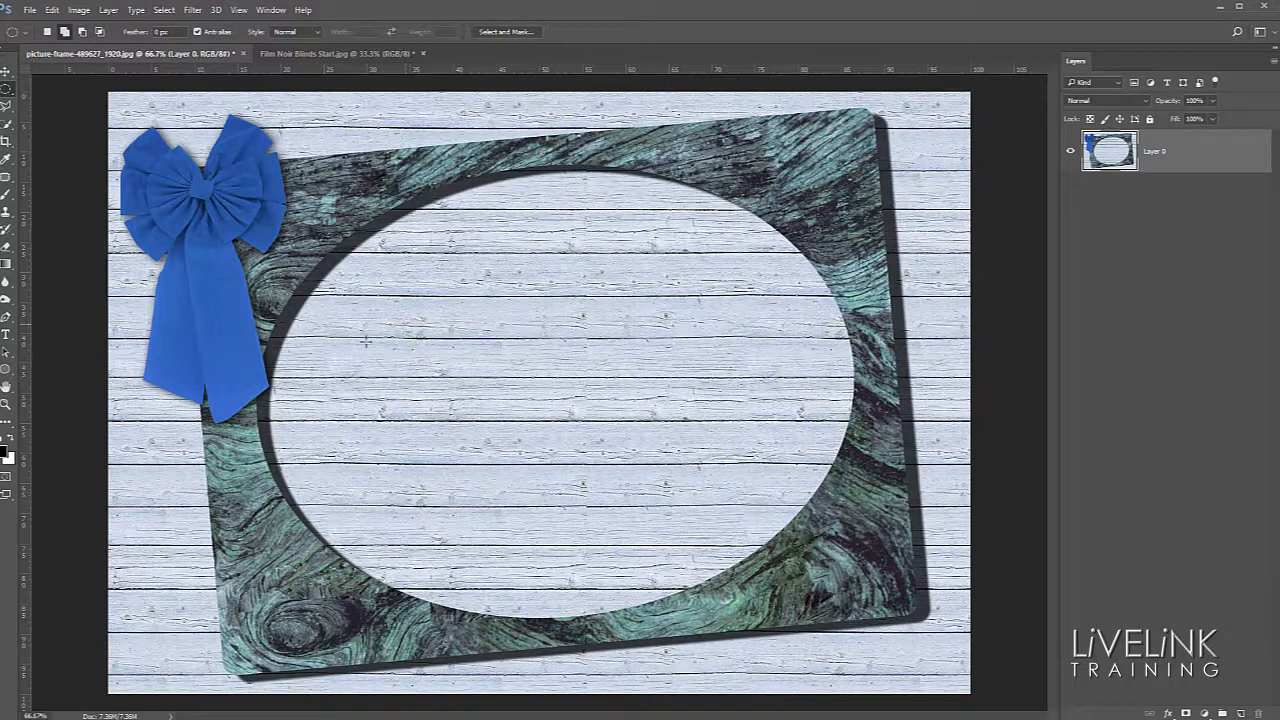
drag(362, 342, 838, 495)
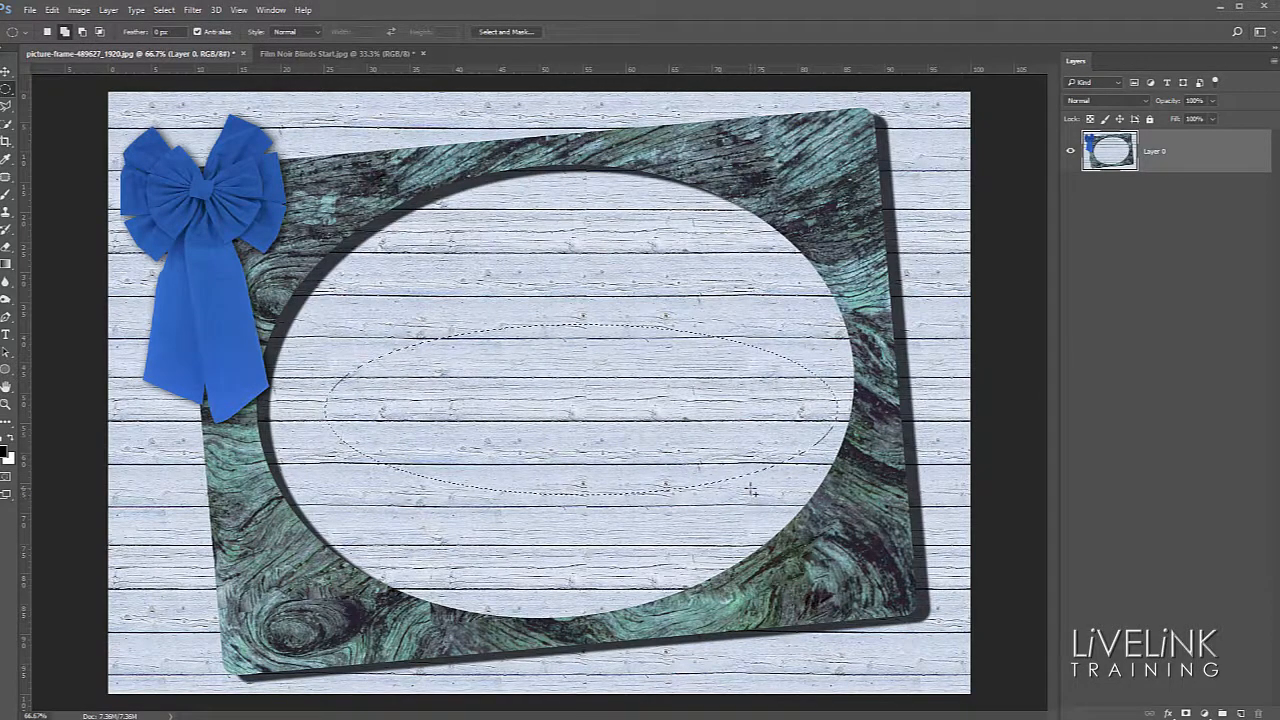
Use Transform Selection to rotate the ellipse to about -5.5° and align its upper edge with the top of the frame's opening.
click(164, 10)
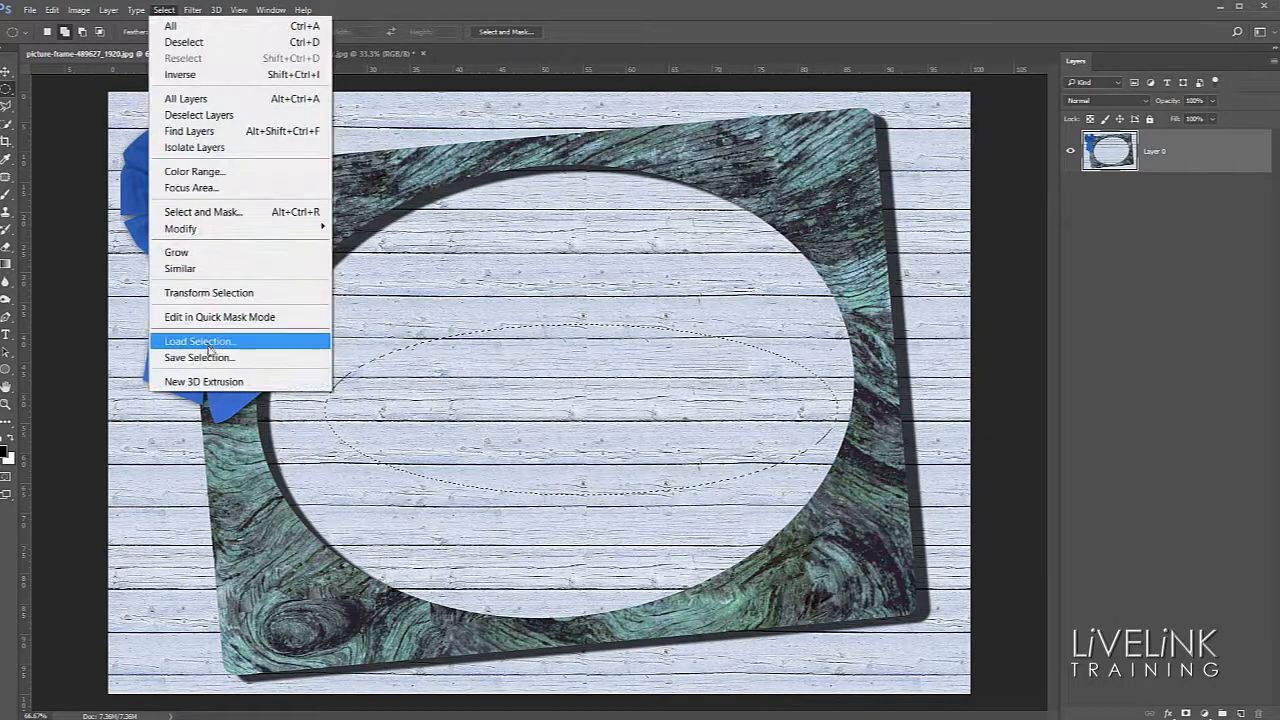
click(219, 292)
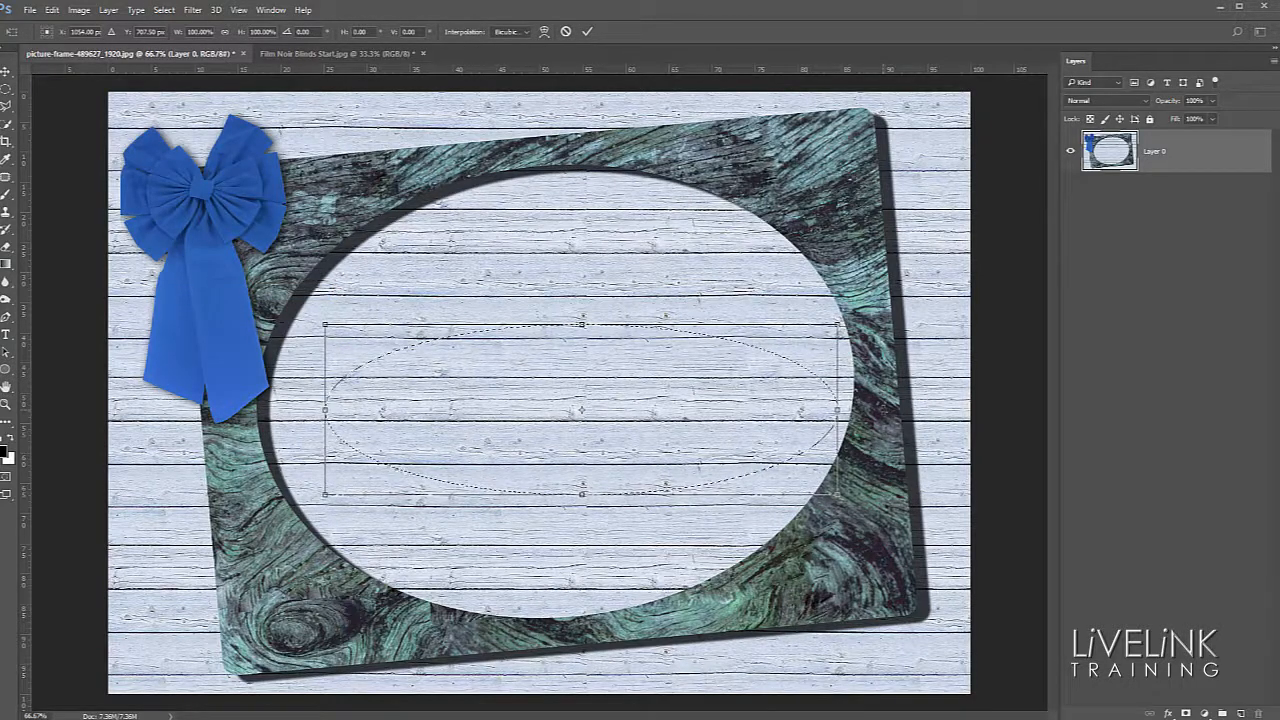
drag(906, 418, 903, 335)
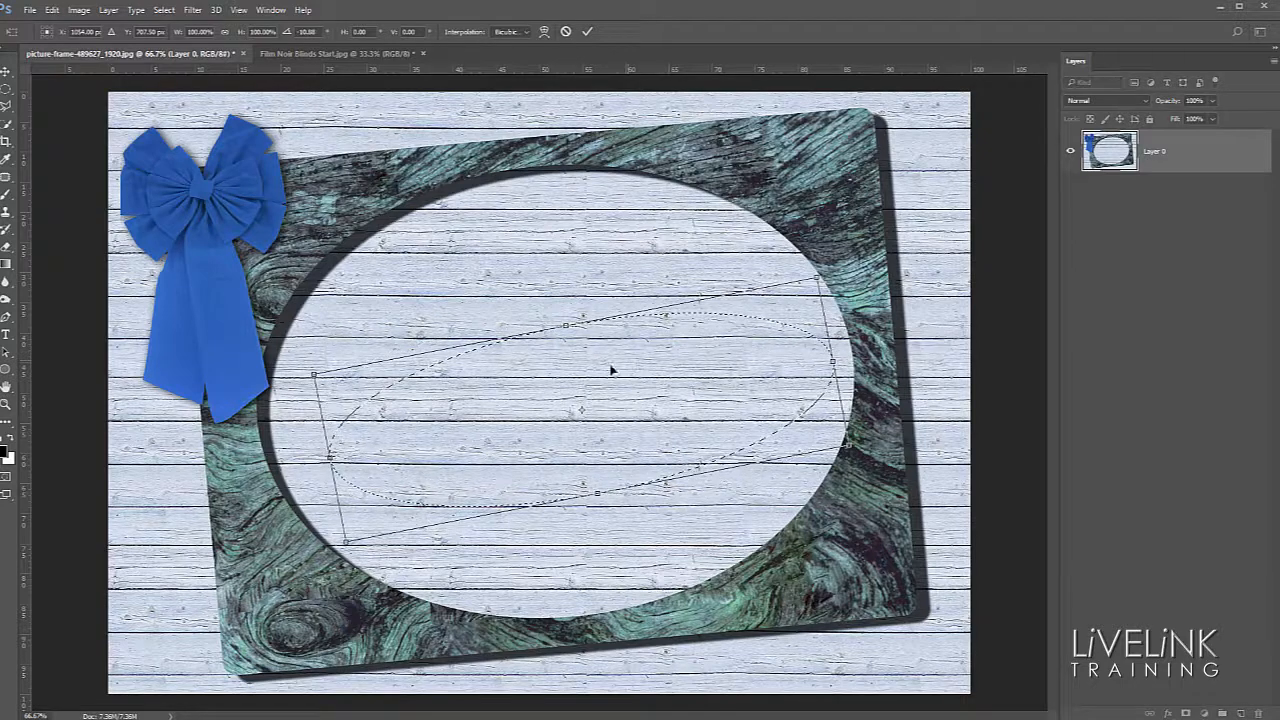
drag(611, 366, 598, 156)
drag(903, 198, 888, 232)
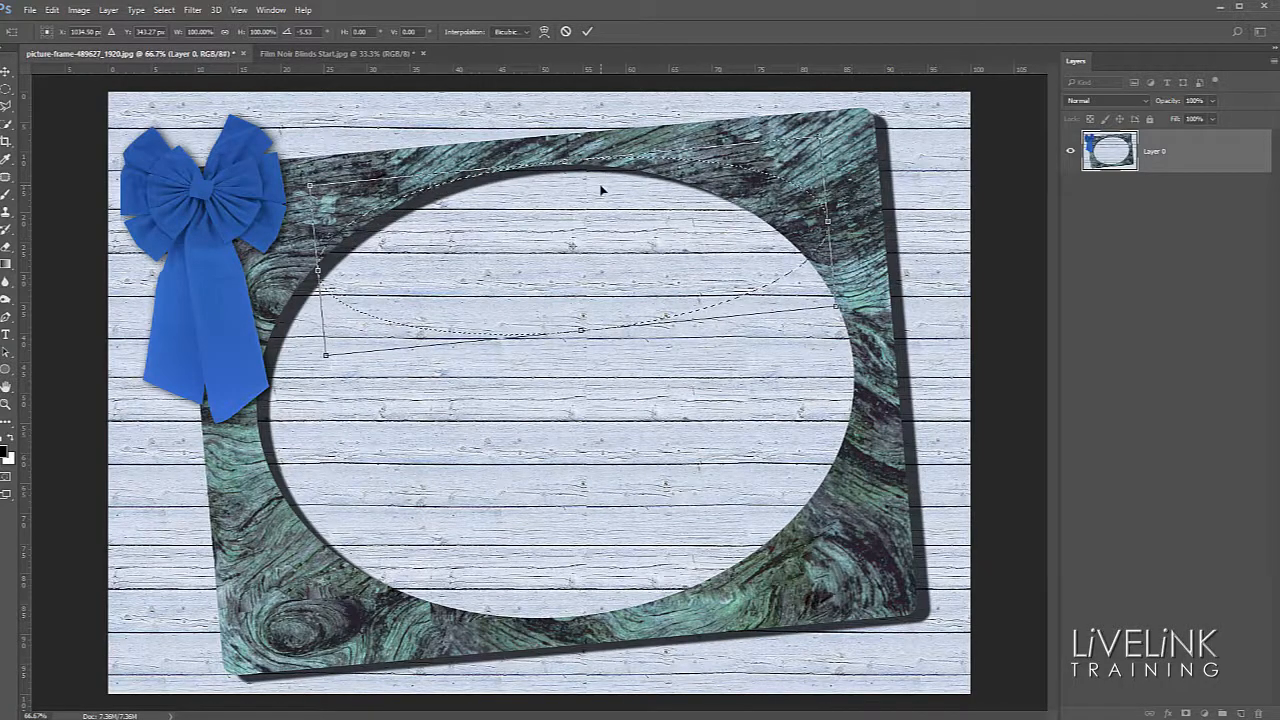
drag(600, 189, 600, 204)
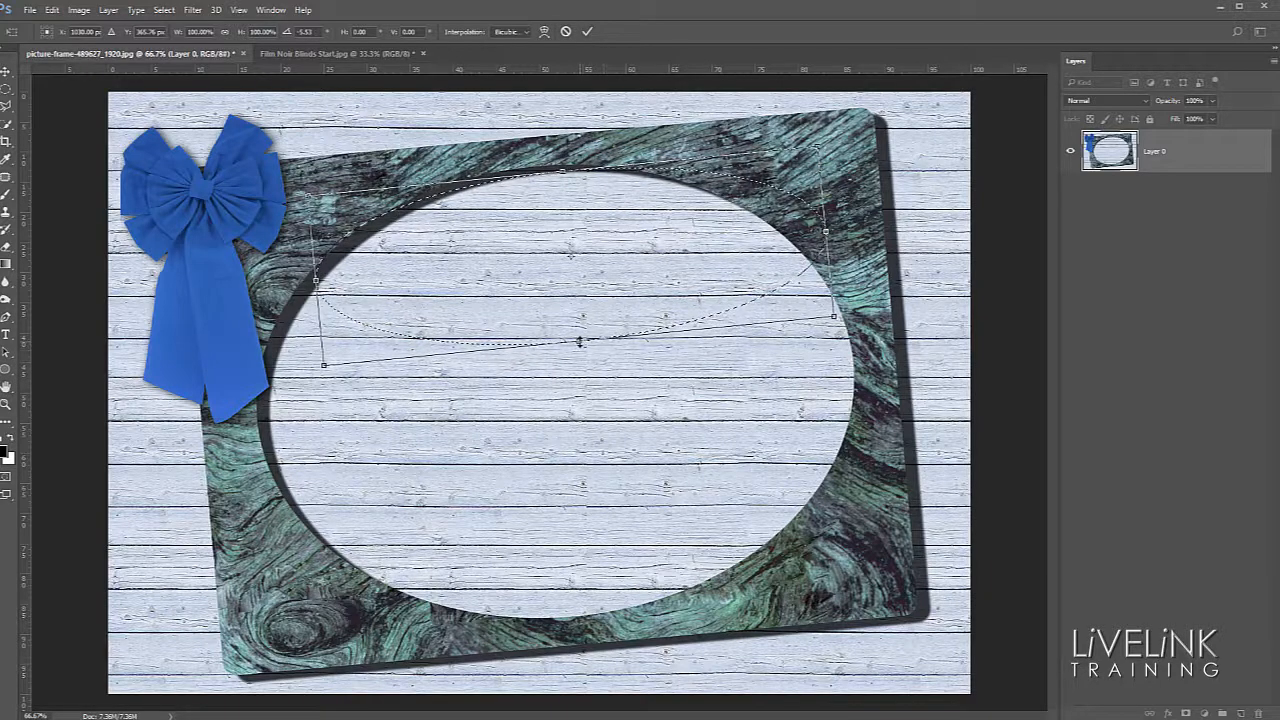
Stretch the selection's lower, right and left sides to the edges of the opening, to about 261% height and 118% width.
drag(579, 341, 606, 615)
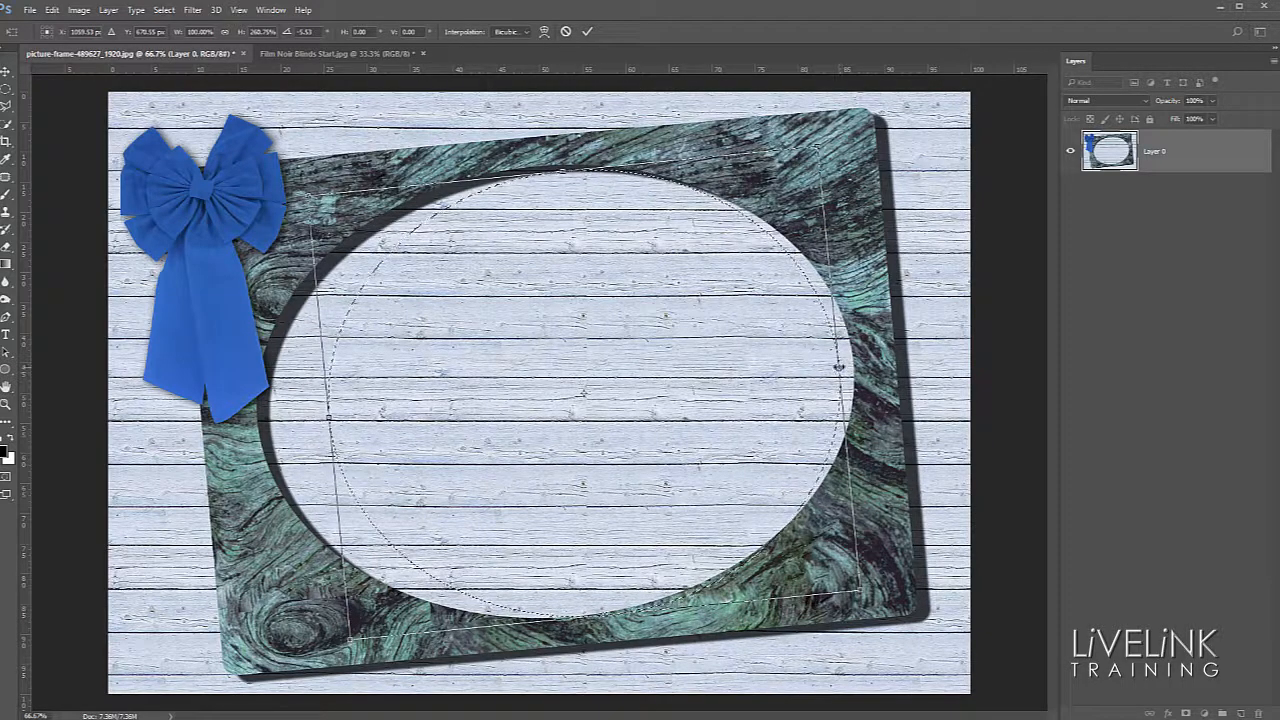
drag(838, 368, 855, 366)
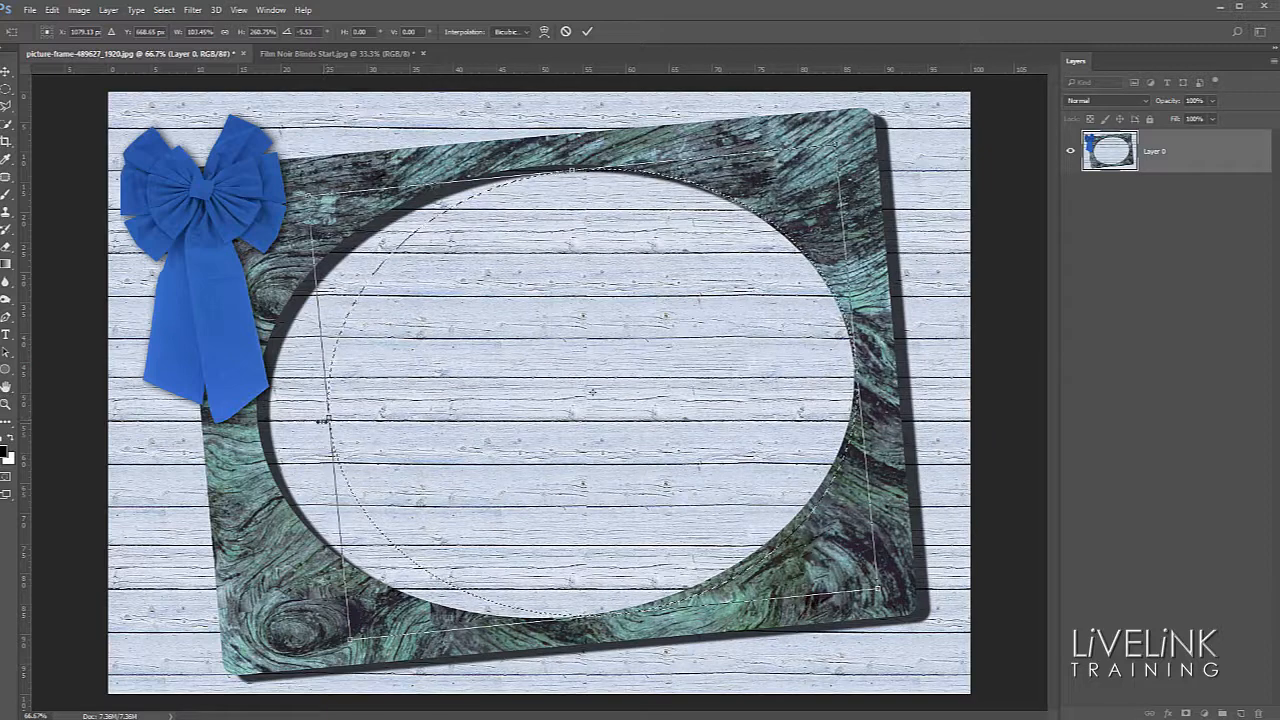
drag(329, 416, 253, 421)
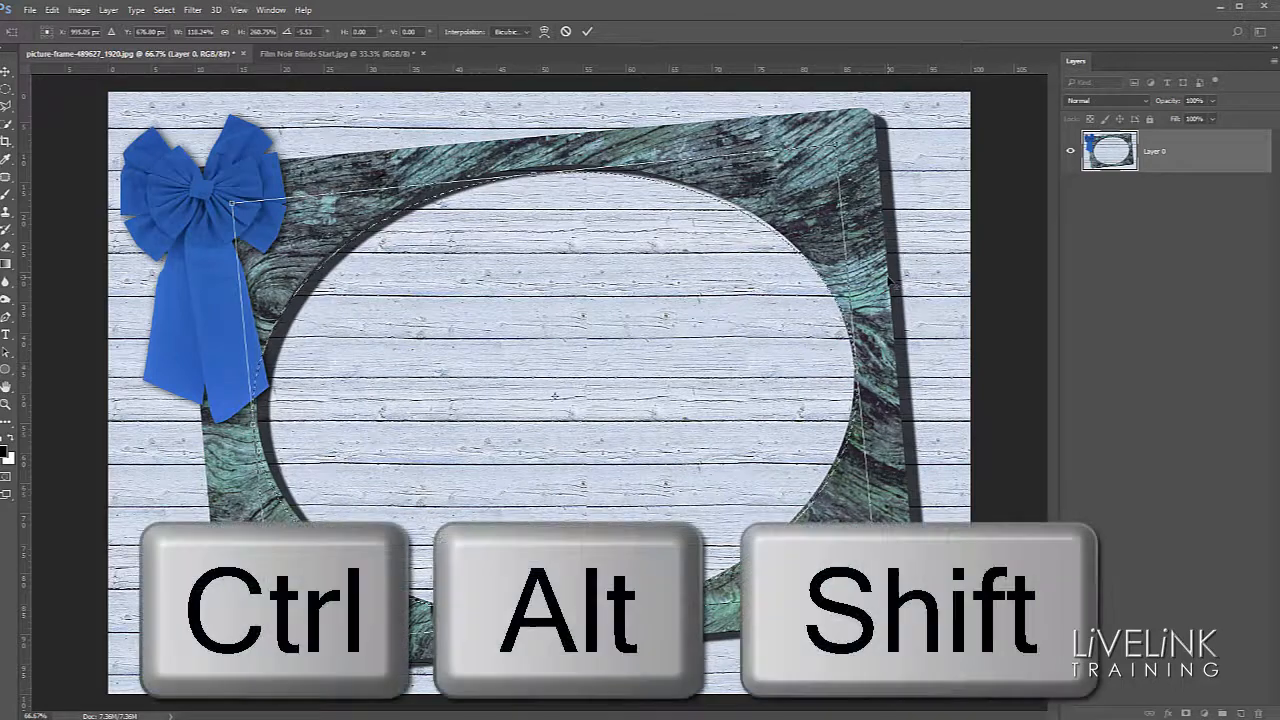
Fine-tune the selection's corners and sides by distorting them to follow the opening's inner edge, and apply the transformation.
mouse_move(835, 150)
mouse_down()
mouse_move(828, 259)
mouse_move(826, 140)
mouse_up()
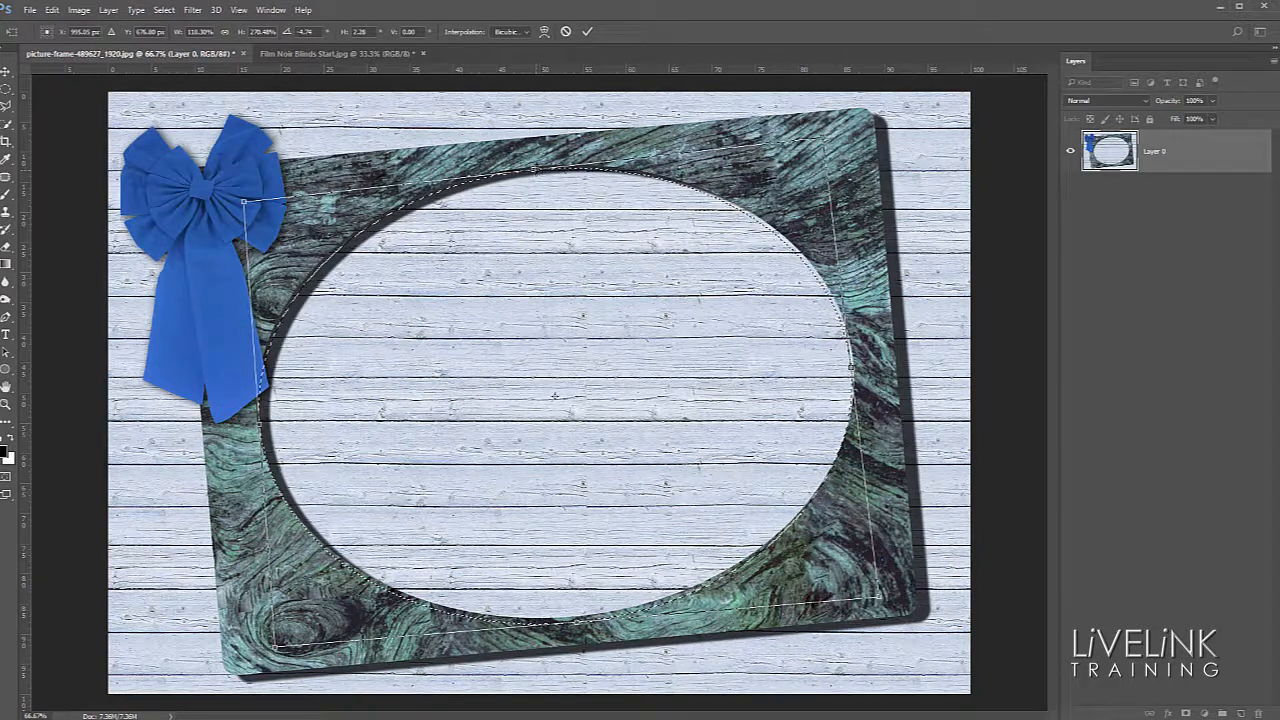
drag(536, 168, 538, 164)
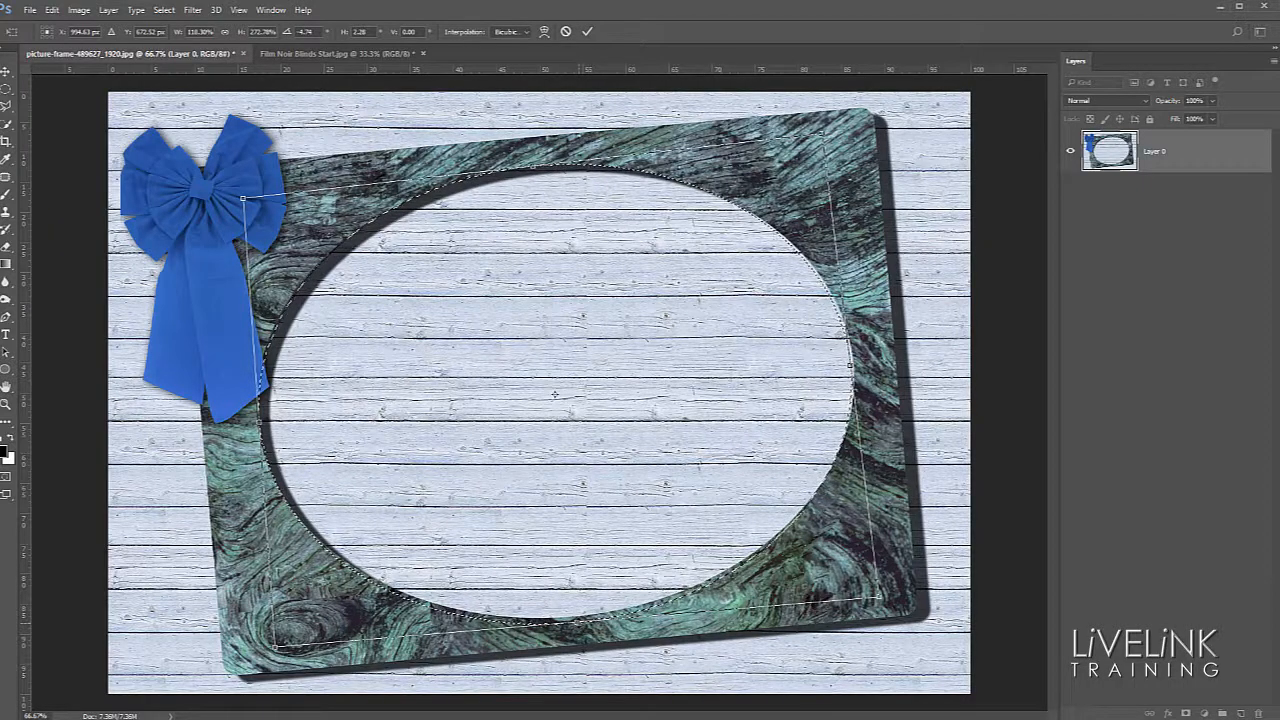
drag(577, 621, 580, 616)
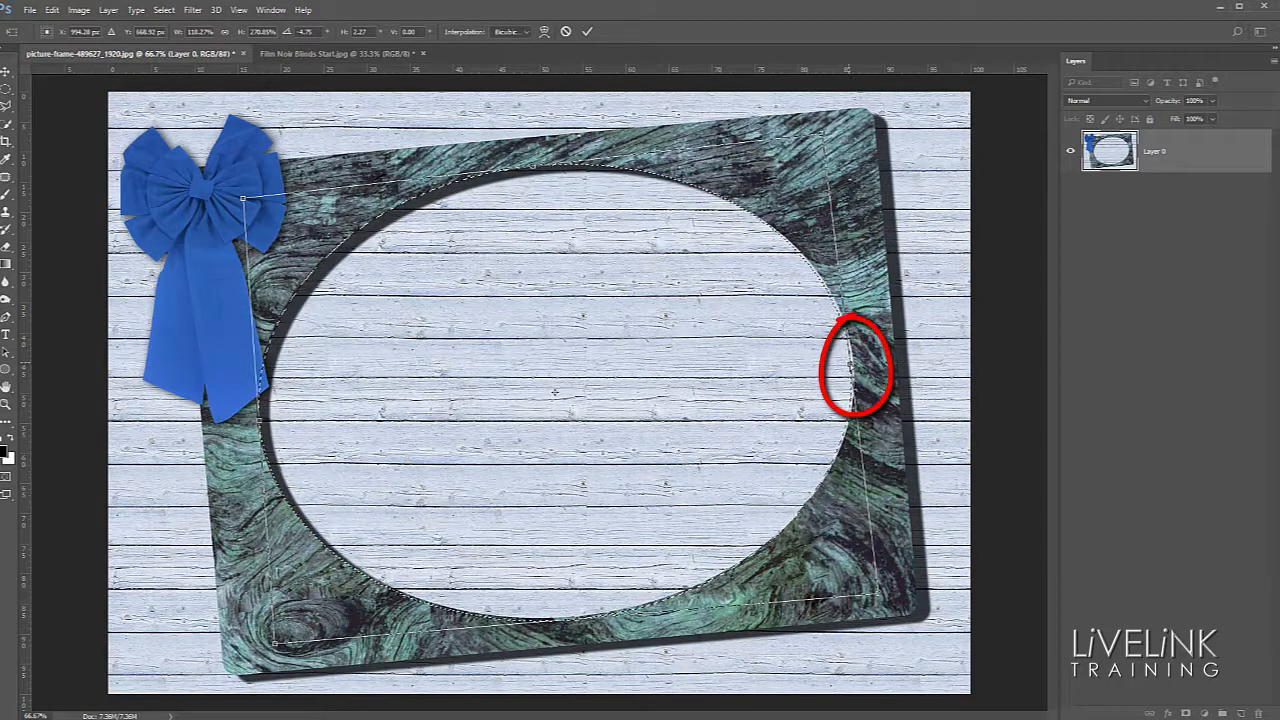
drag(852, 345, 873, 346)
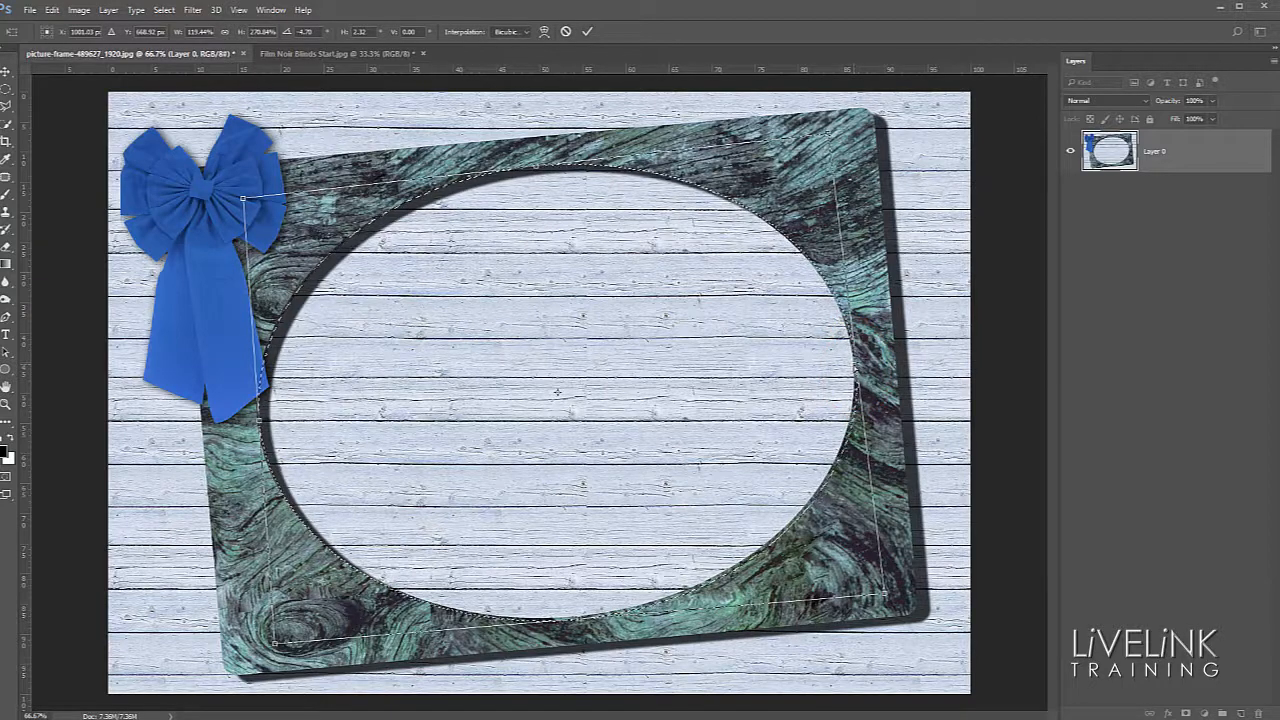
drag(857, 369, 855, 369)
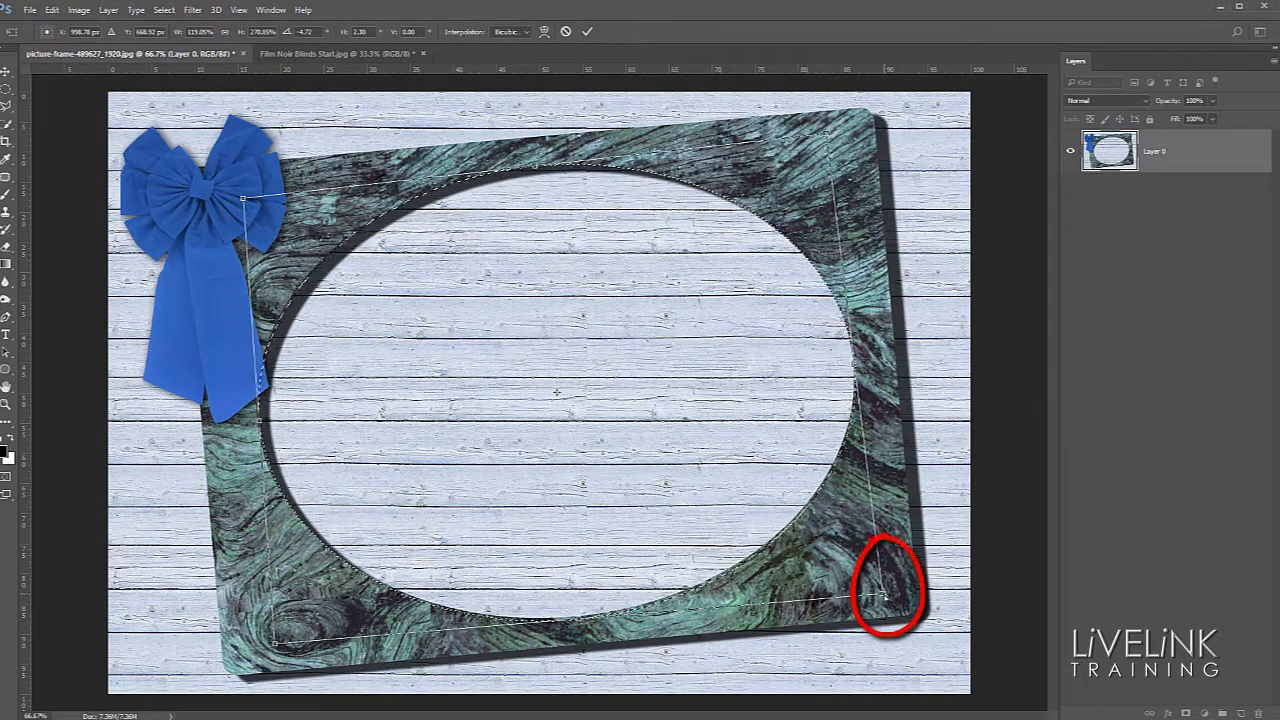
drag(884, 592, 885, 594)
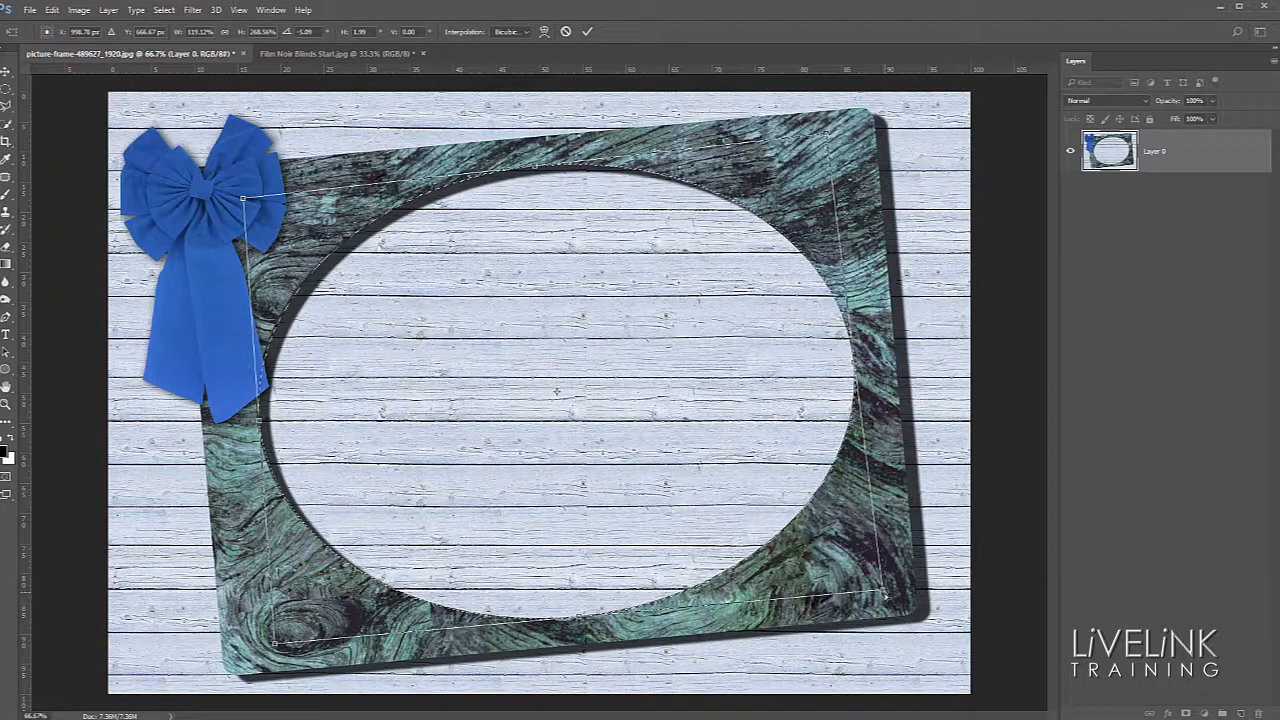
mouse_move(886, 594)
mouse_down()
mouse_move(914, 580)
mouse_move(882, 594)
mouse_up()
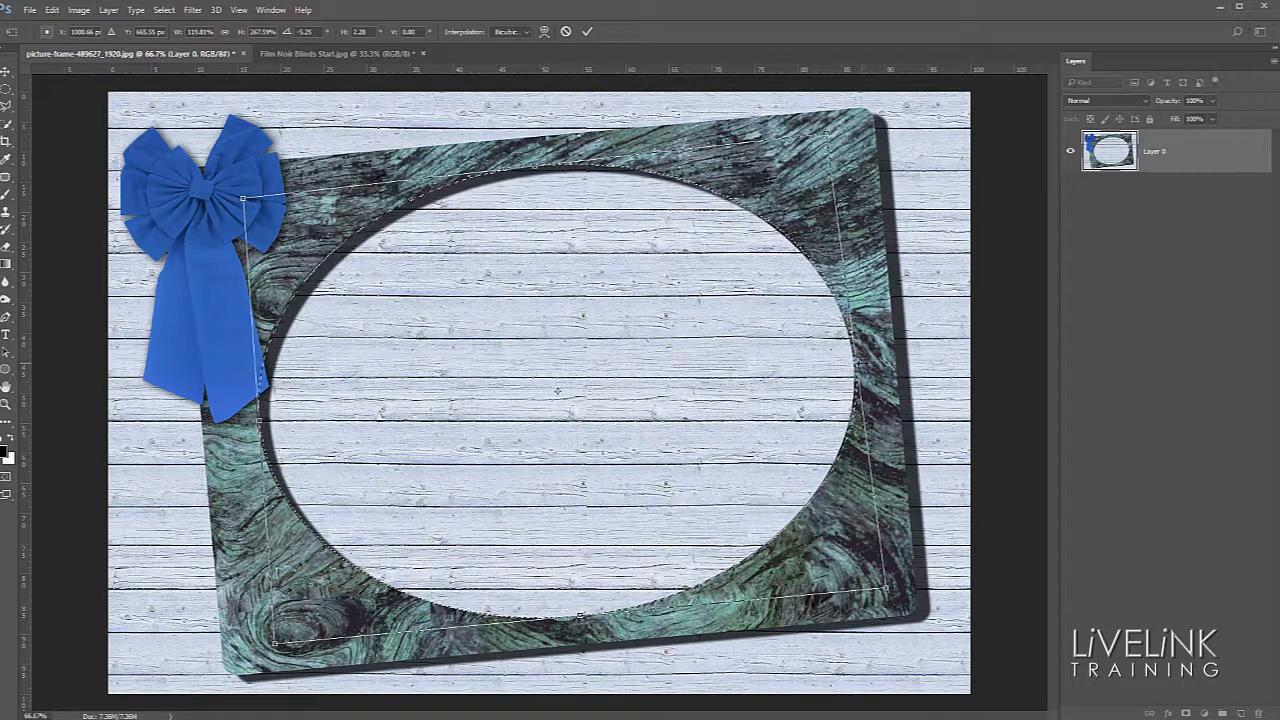
drag(861, 362, 858, 362)
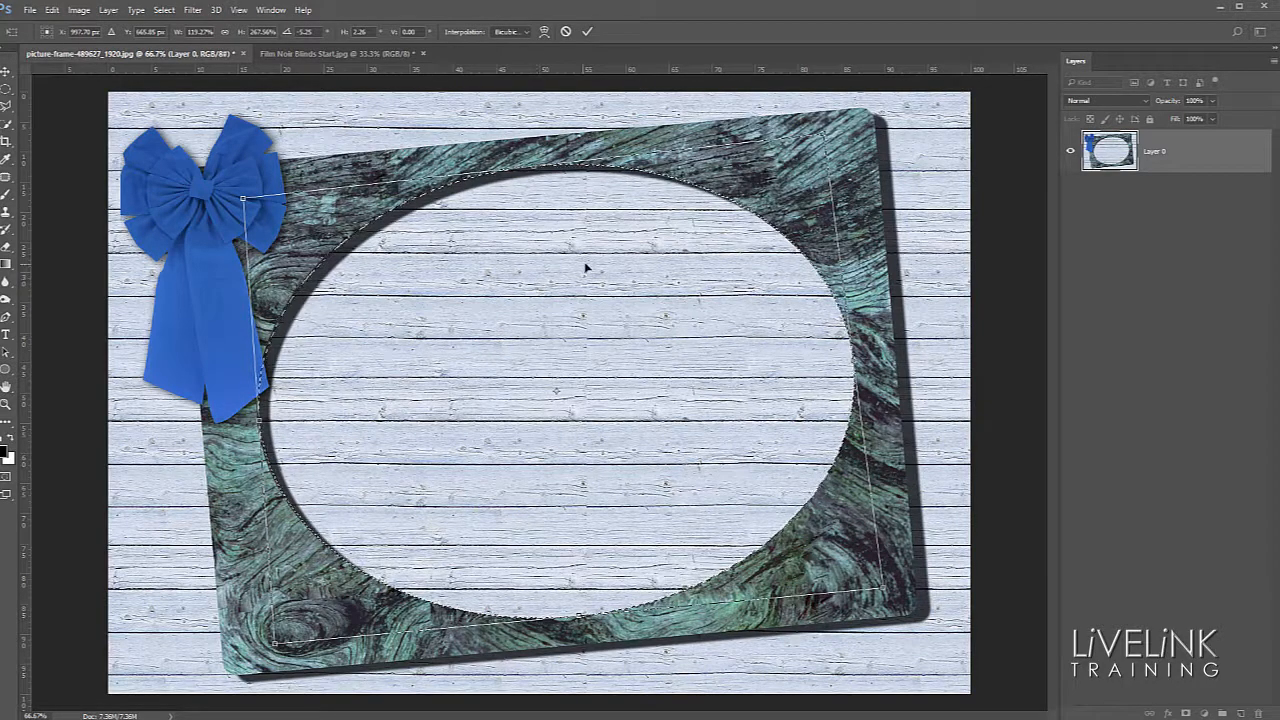
key(Return)
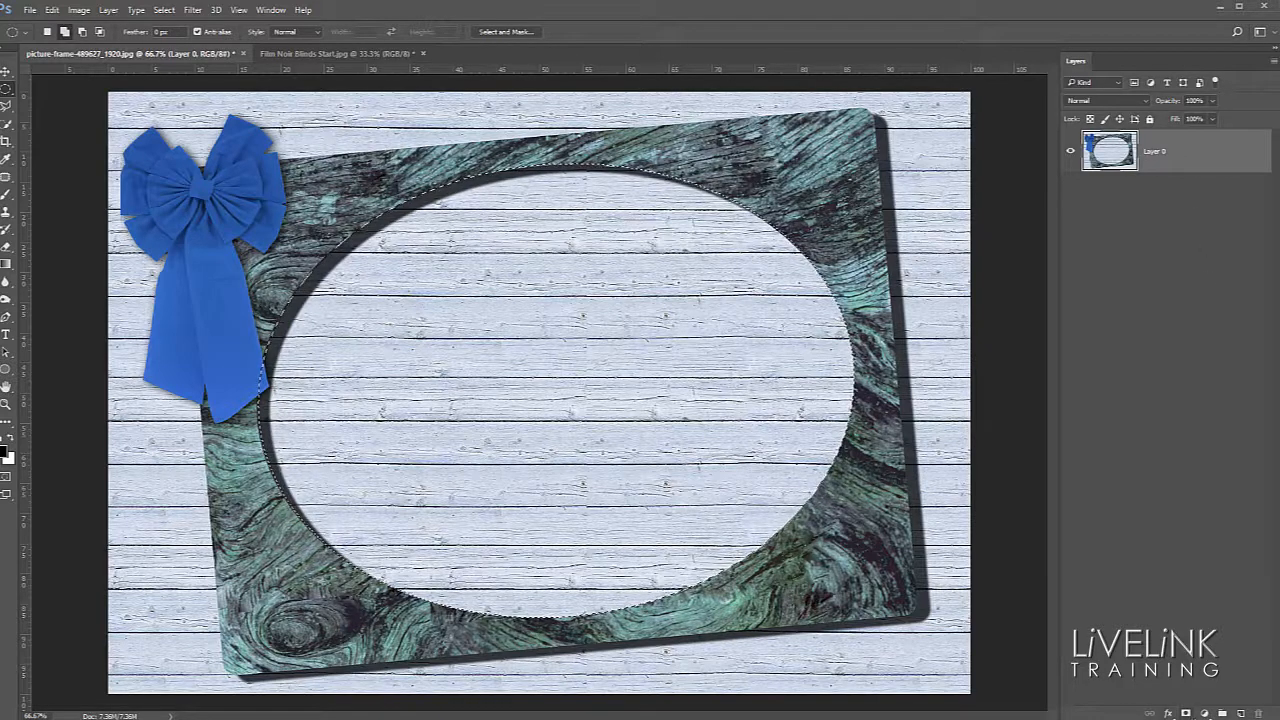
Add a layer mask to Layer 0 from the oval selection and invert the mask to make the opening transparent.
click(1185, 712)
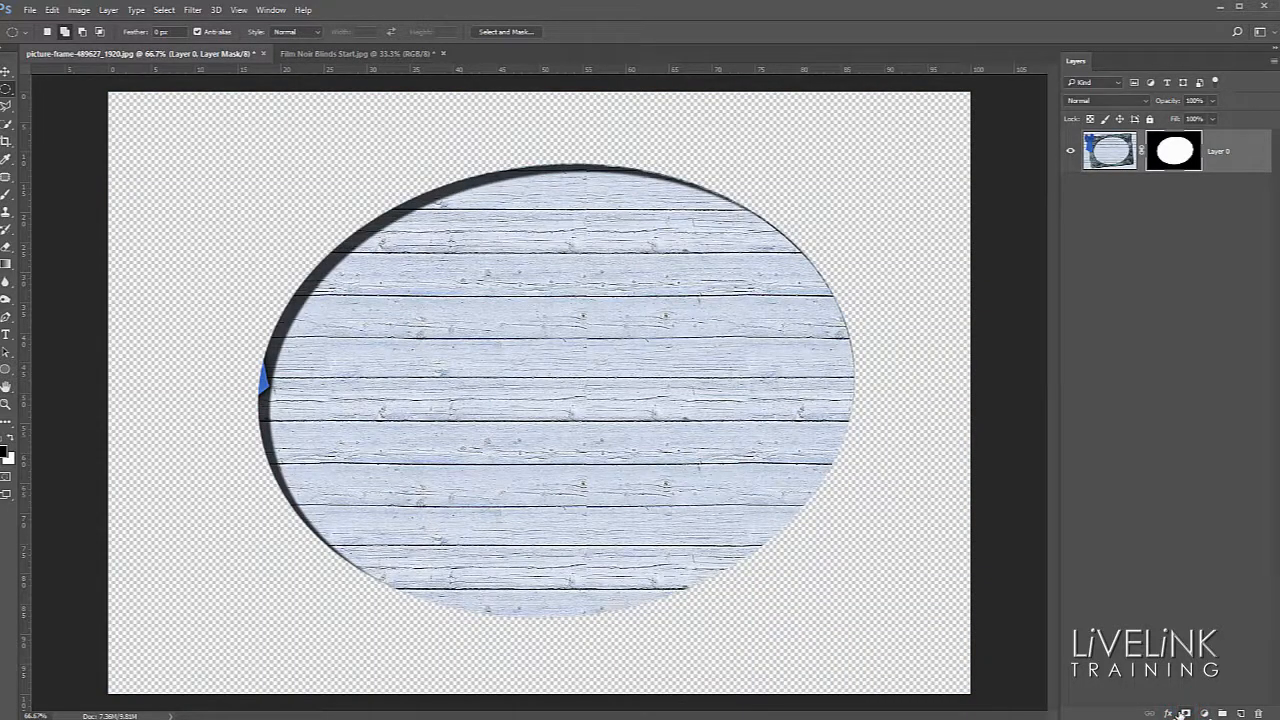
key(ctrl+i)
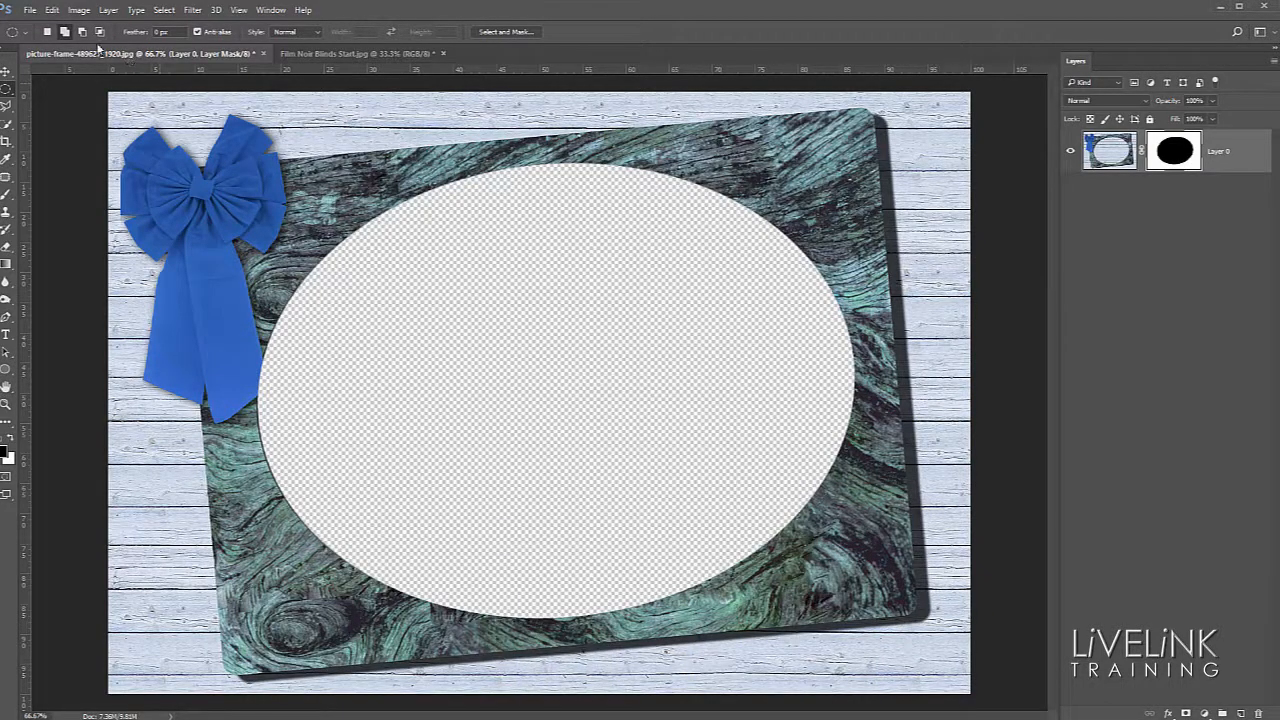
Copy the couple photo from Film Noir Blinds Start.jpg into the picture frame document as a new layer using the Move tool.
click(352, 54)
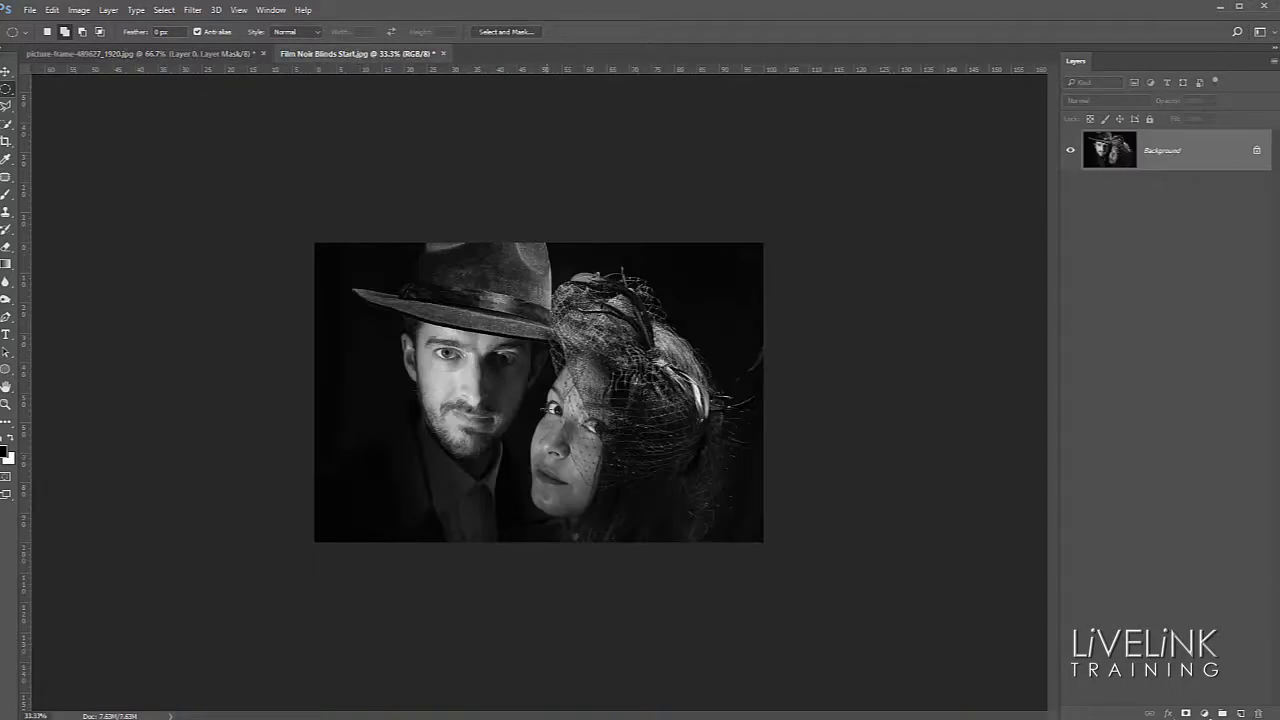
click(7, 72)
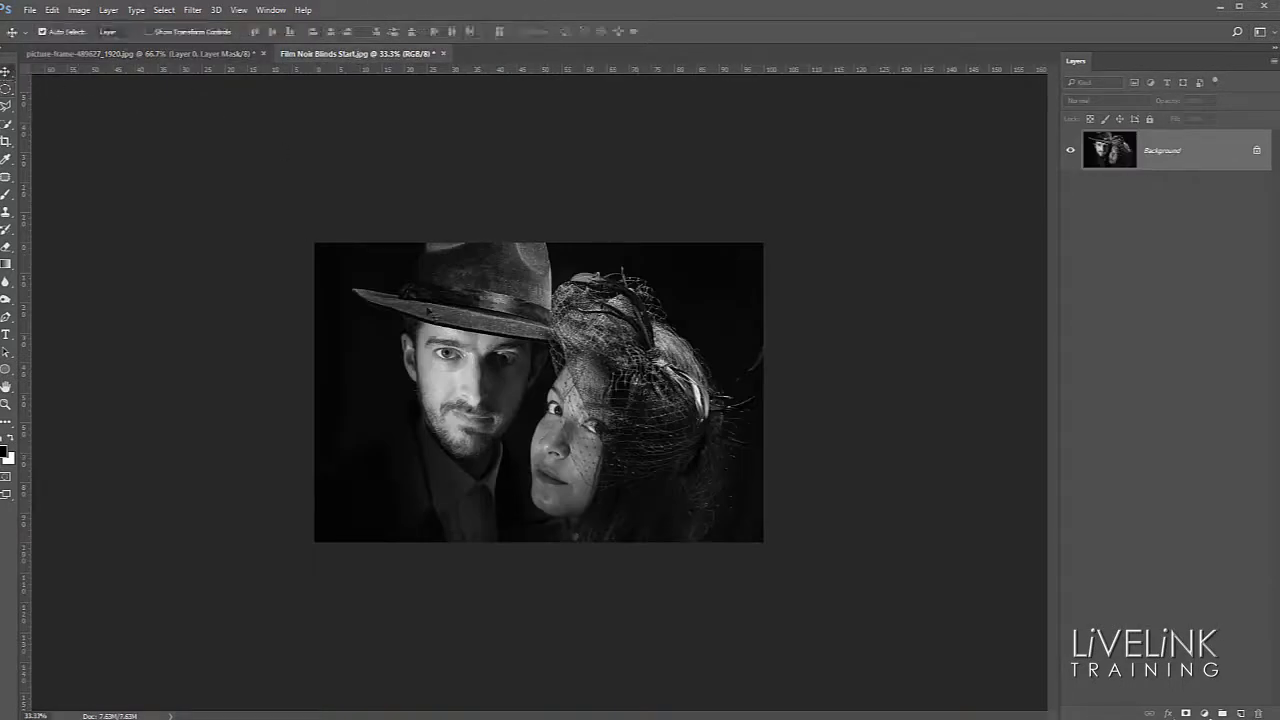
key(v)
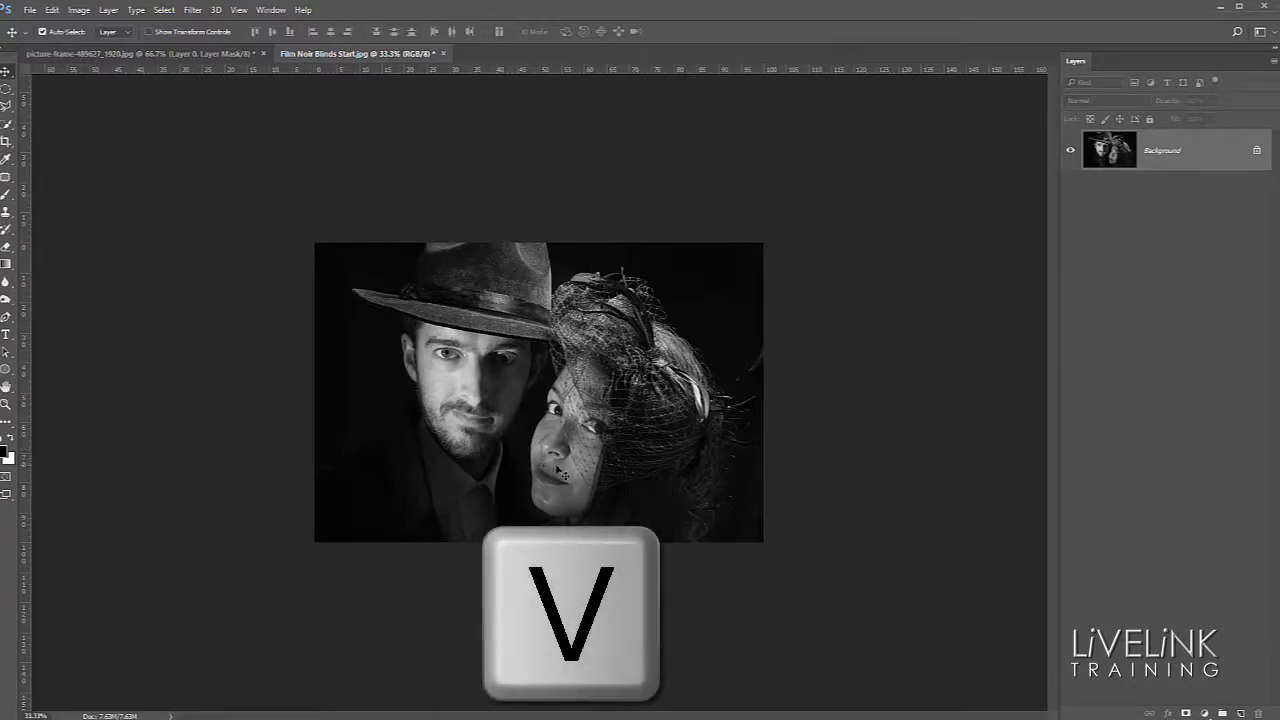
drag(546, 462, 590, 450)
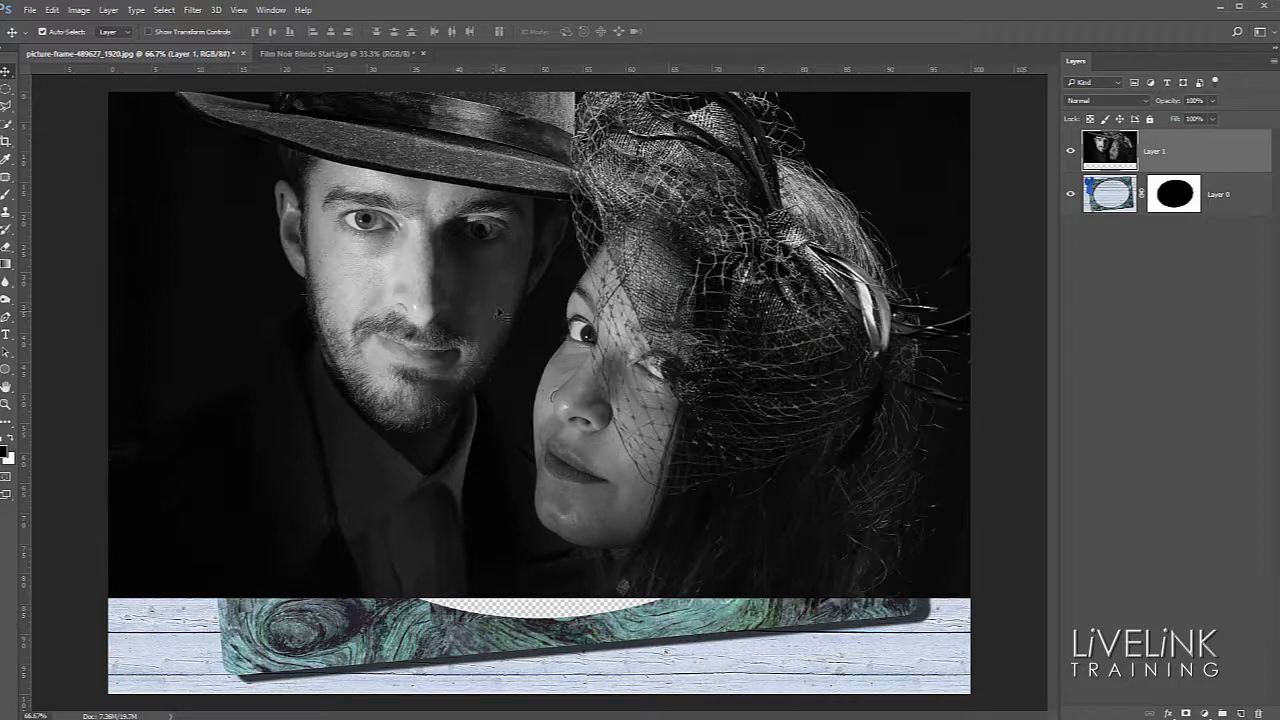
Place the couple photo's layer beneath Layer 0 and reposition the photo so it fills the frame's oval opening.
drag(505, 313, 503, 388)
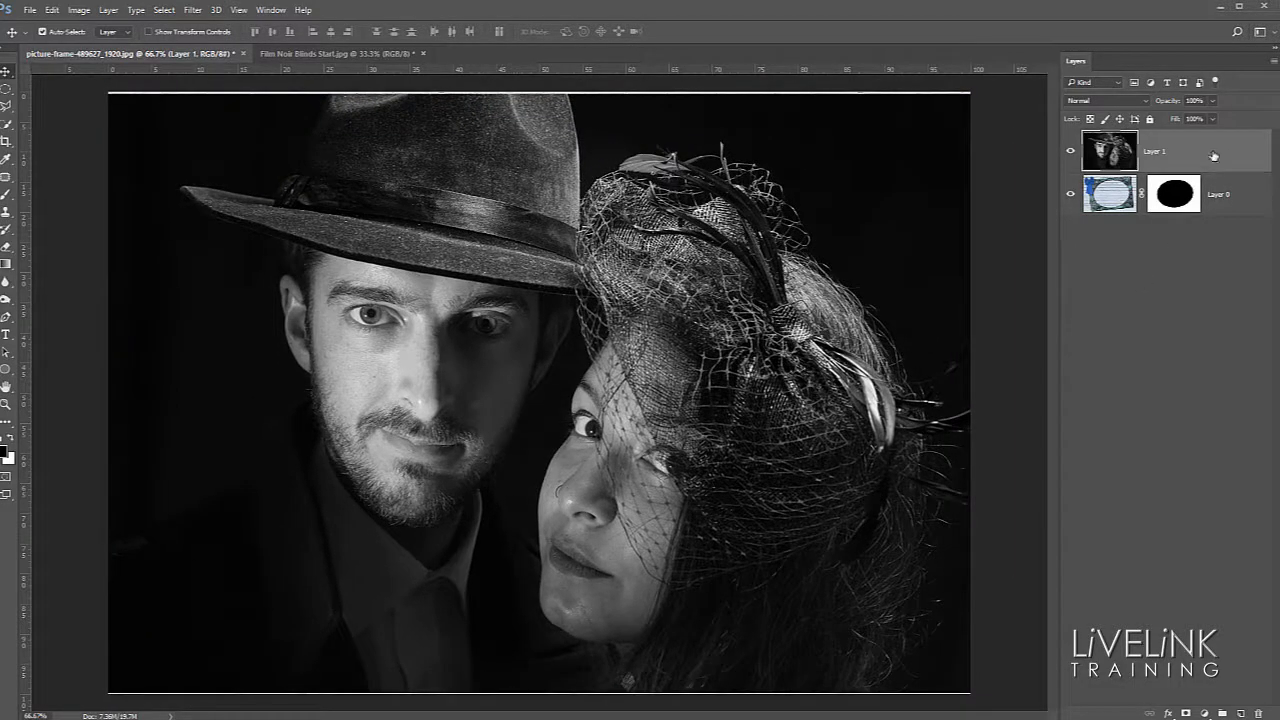
drag(1214, 158, 1205, 252)
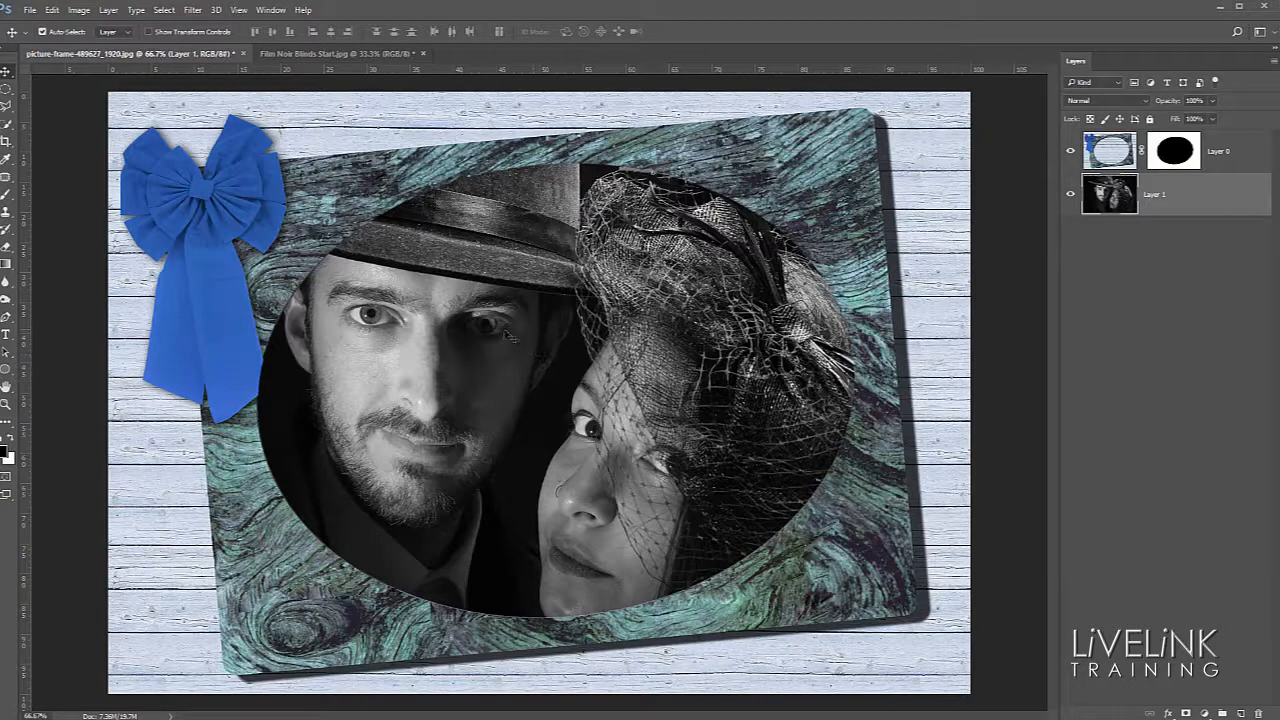
drag(516, 332, 527, 352)
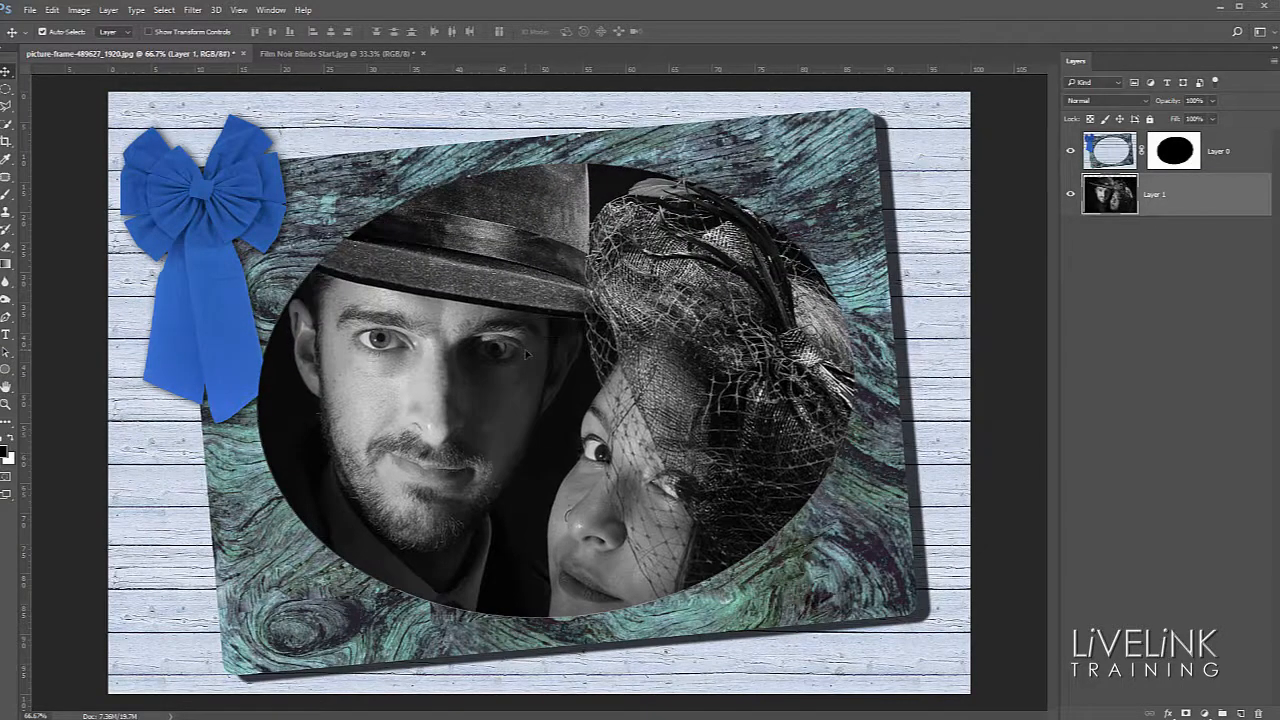
Free Transform the couple photo to about 85% of its size, center the two faces in the oval opening, and apply the transformation.
key(ctrl)
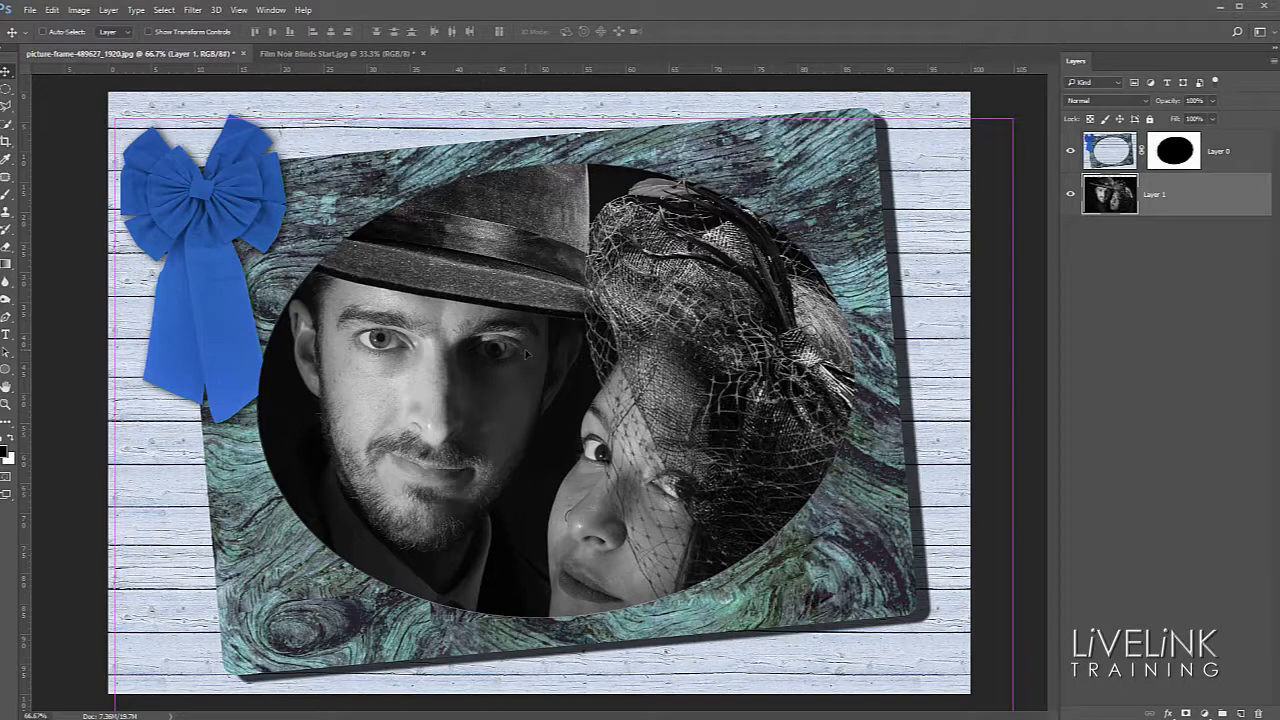
key(ctrl+t)
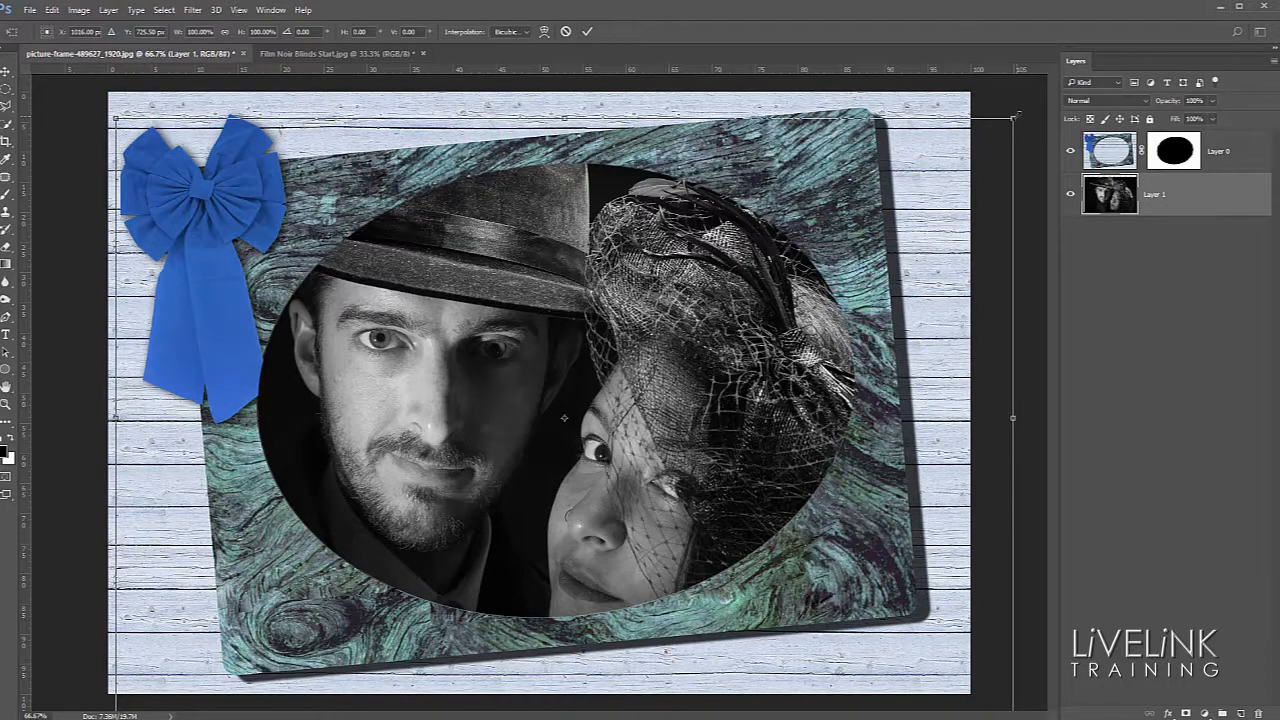
drag(1014, 117, 880, 208)
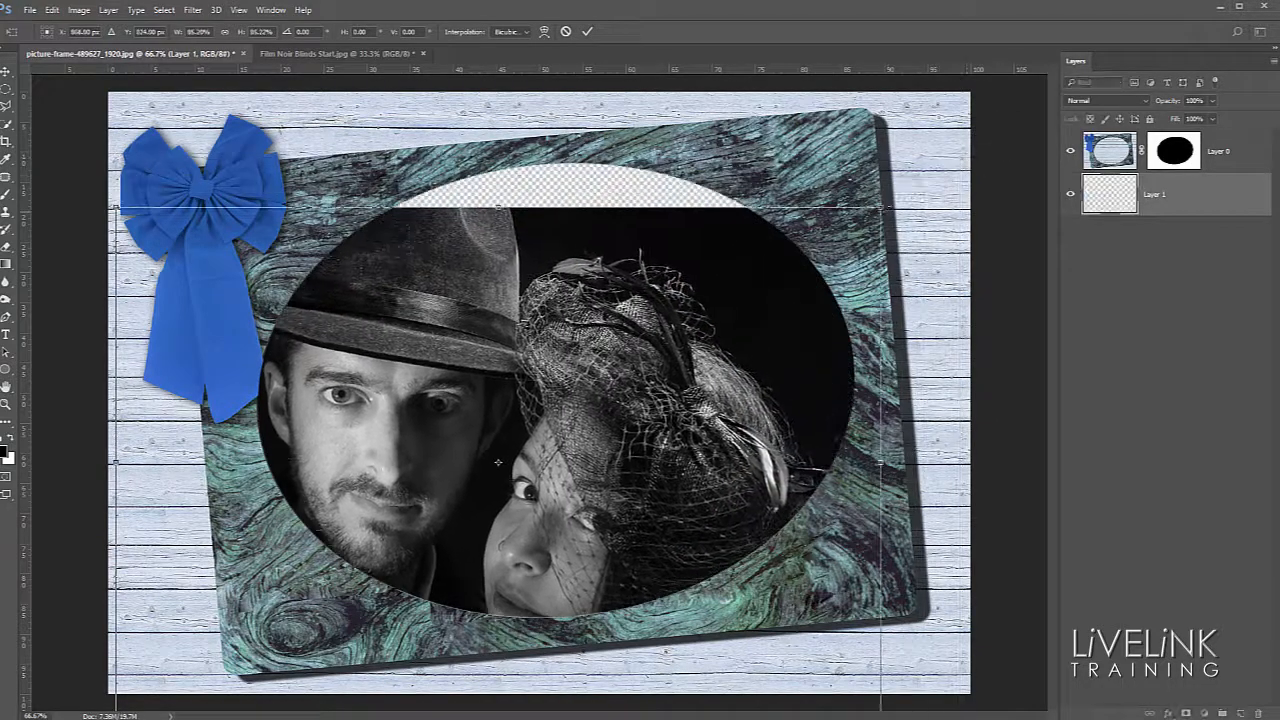
drag(548, 366, 609, 292)
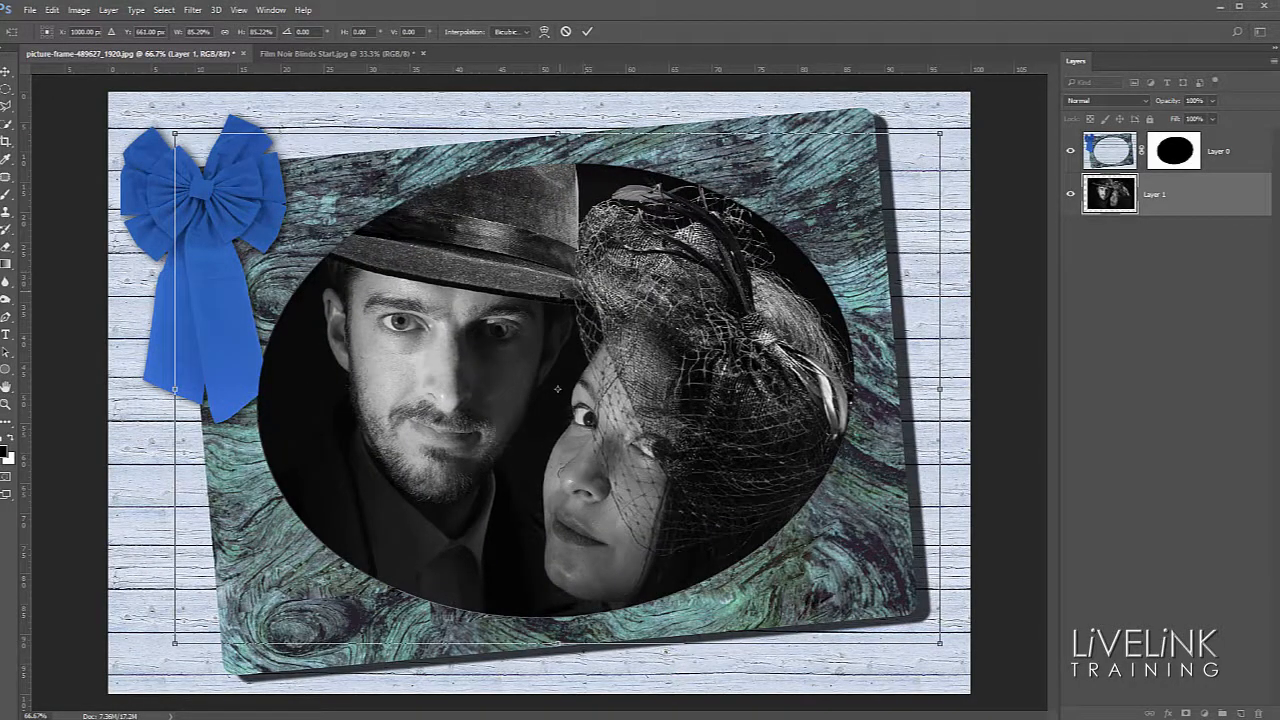
key(Return)
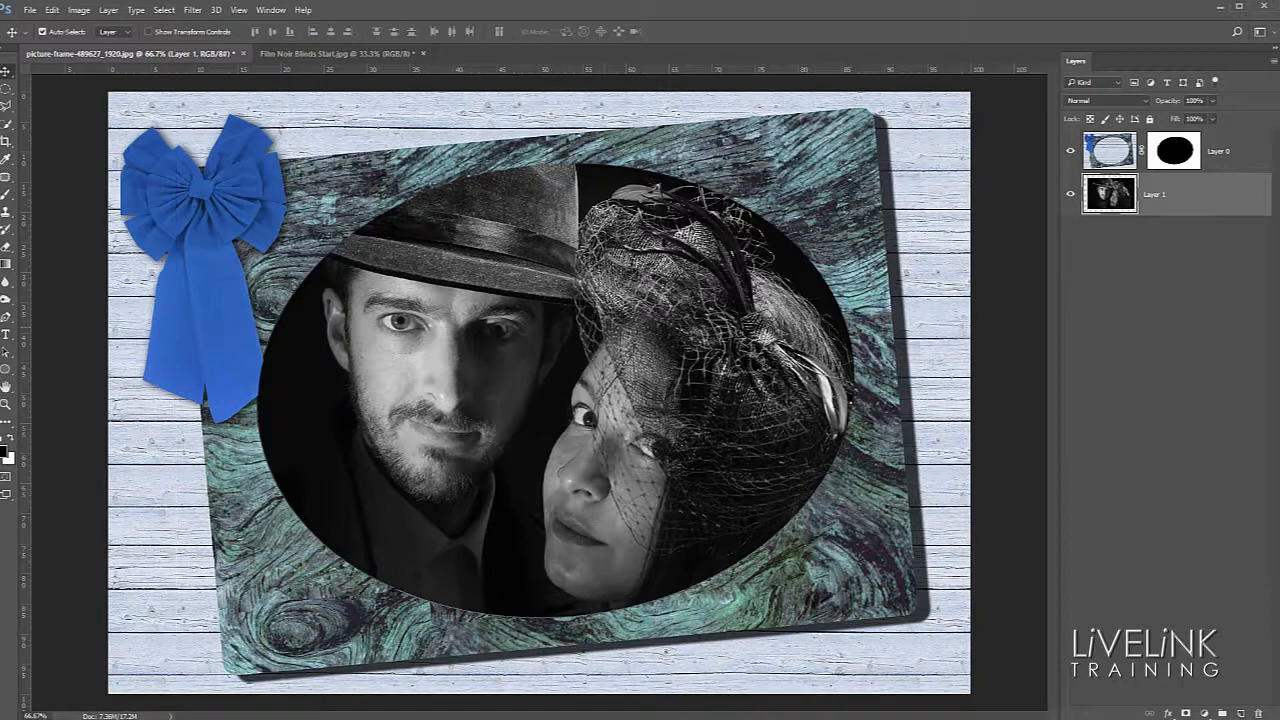